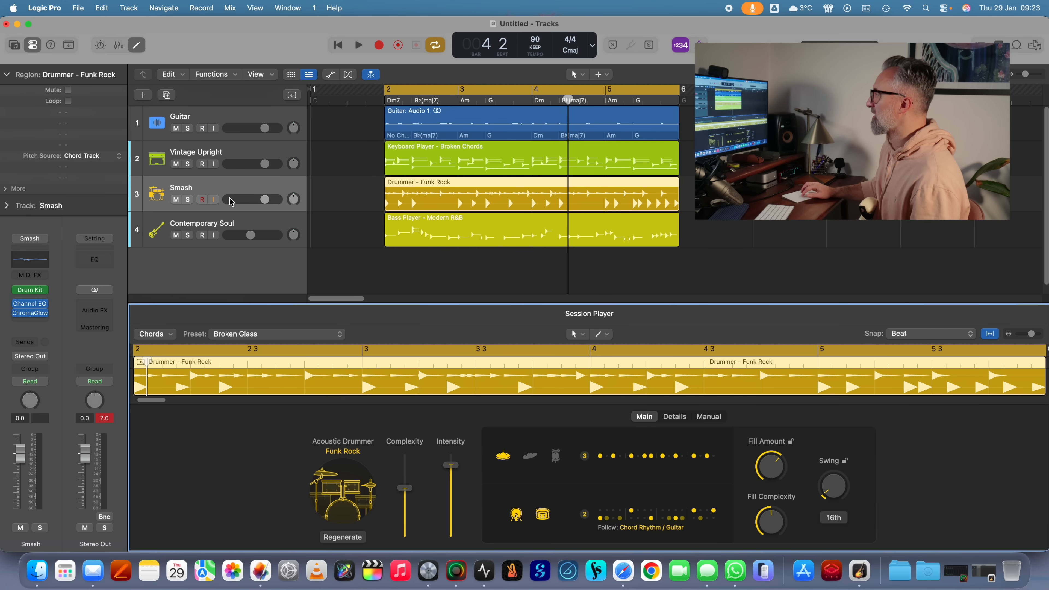
- Change the bass track's Session Player style to Modern Motown and play the arrangement to hear it
{"action": "left_click", "coordinate": [211, 220]}
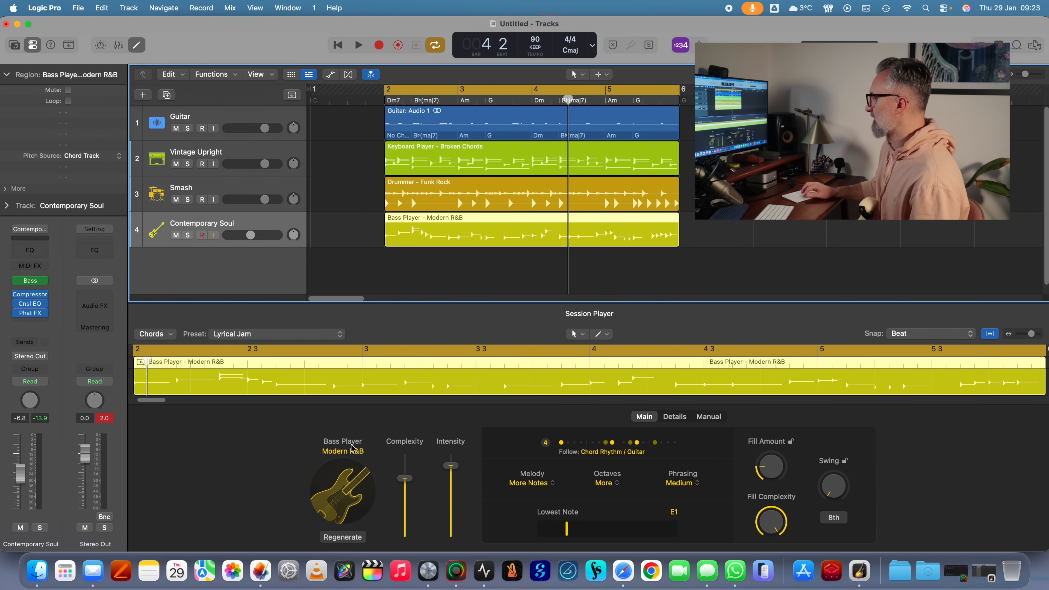
{"action": "left_click", "coordinate": [352, 452]}
{"action": "scroll", "coordinate": [352, 380], "scroll_direction": "down", "scroll_amount": 4}
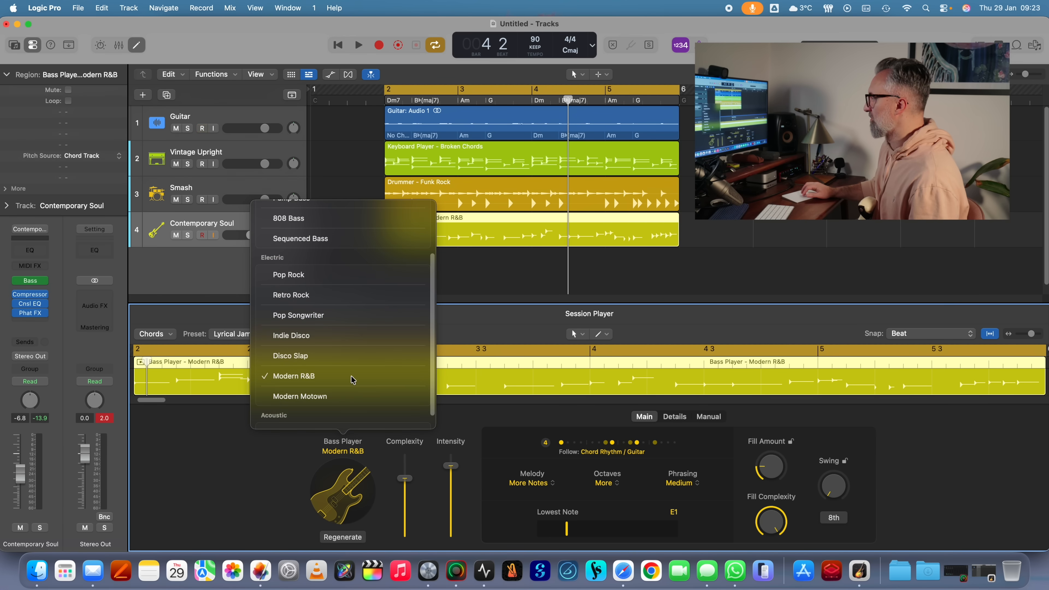
{"action": "left_click", "coordinate": [295, 397]}
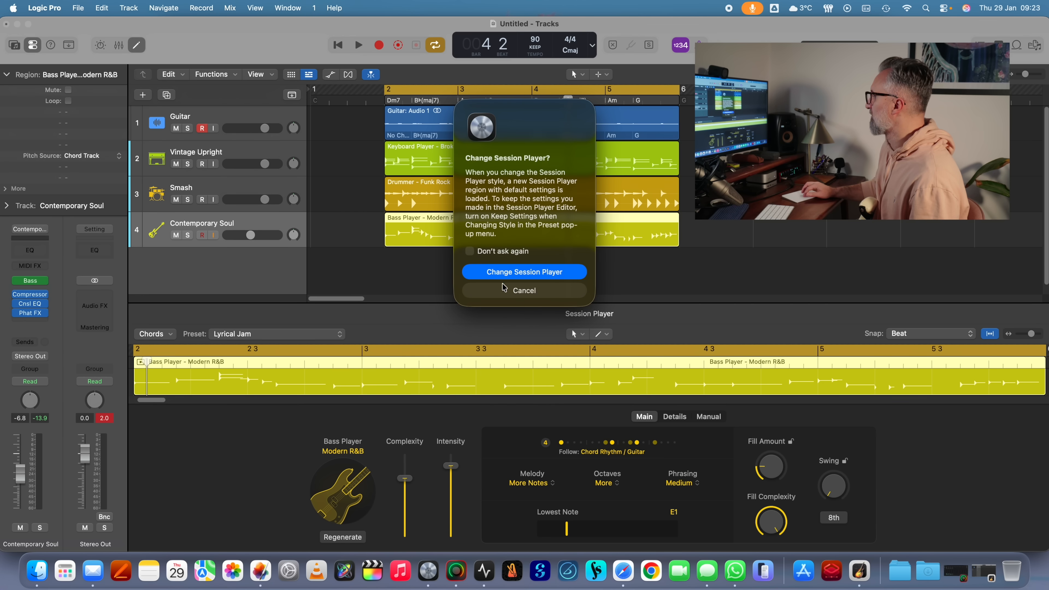
{"action": "left_click", "coordinate": [512, 274]}
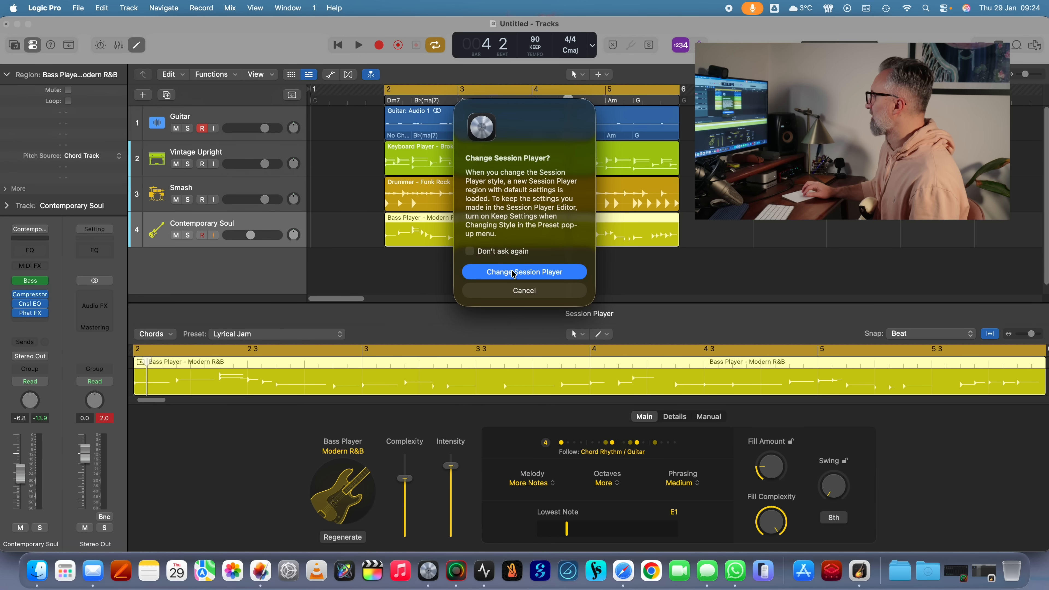
{"action": "key", "text": "space"}
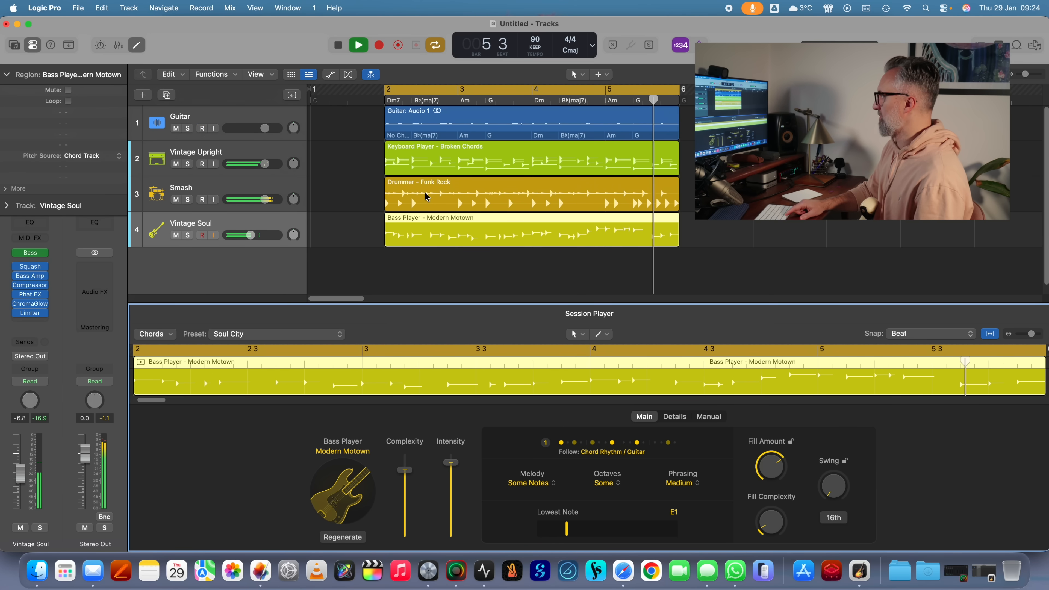
{"action": "key", "text": "space"}
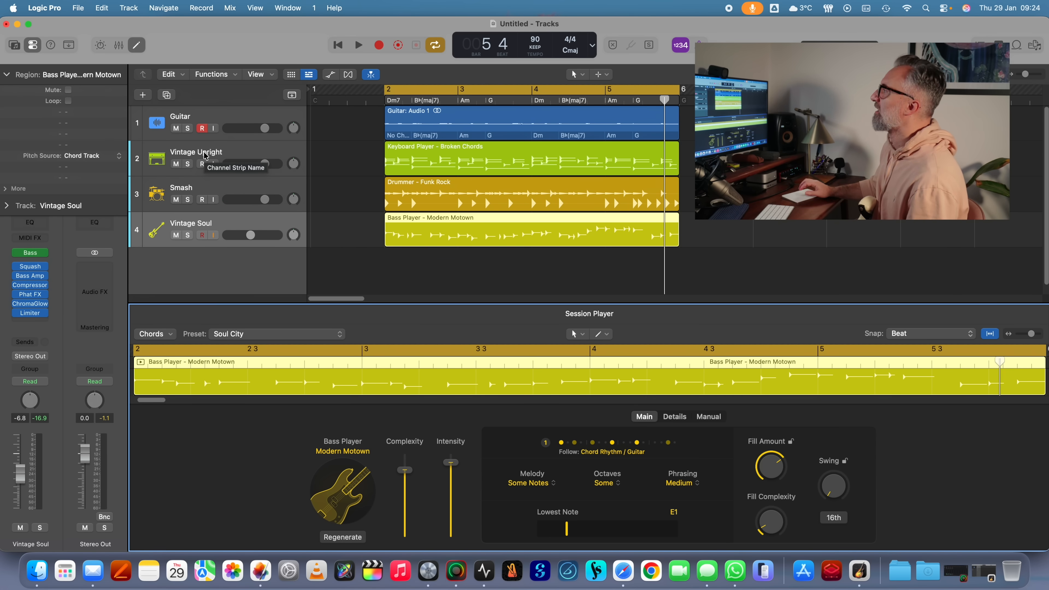
- Change the Vintage Upright keyboard track's Session Player style to Simple Pad
{"action": "left_click", "coordinate": [205, 156]}
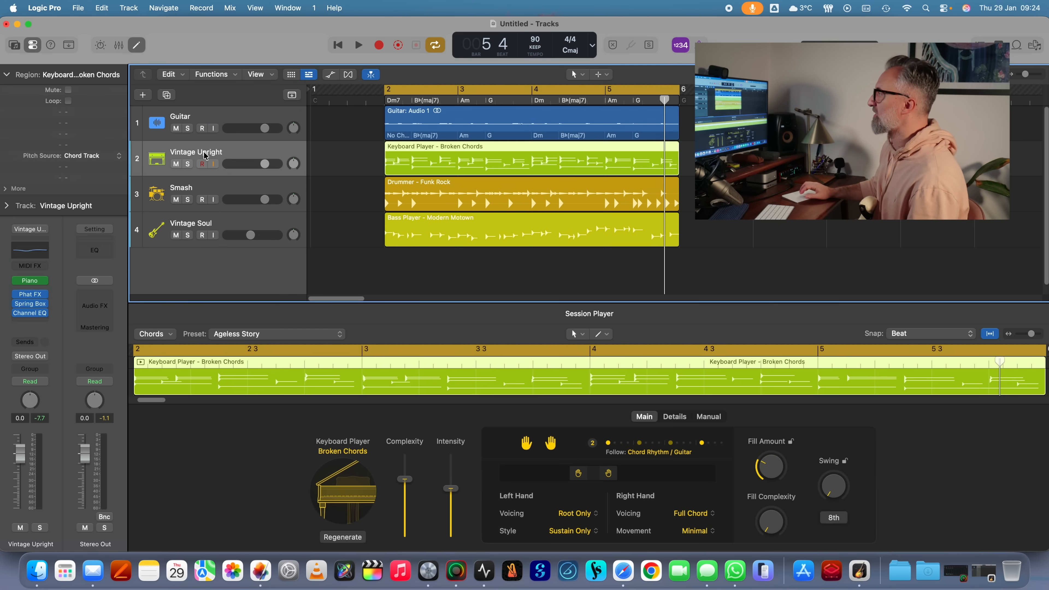
{"action": "left_click", "coordinate": [350, 453]}
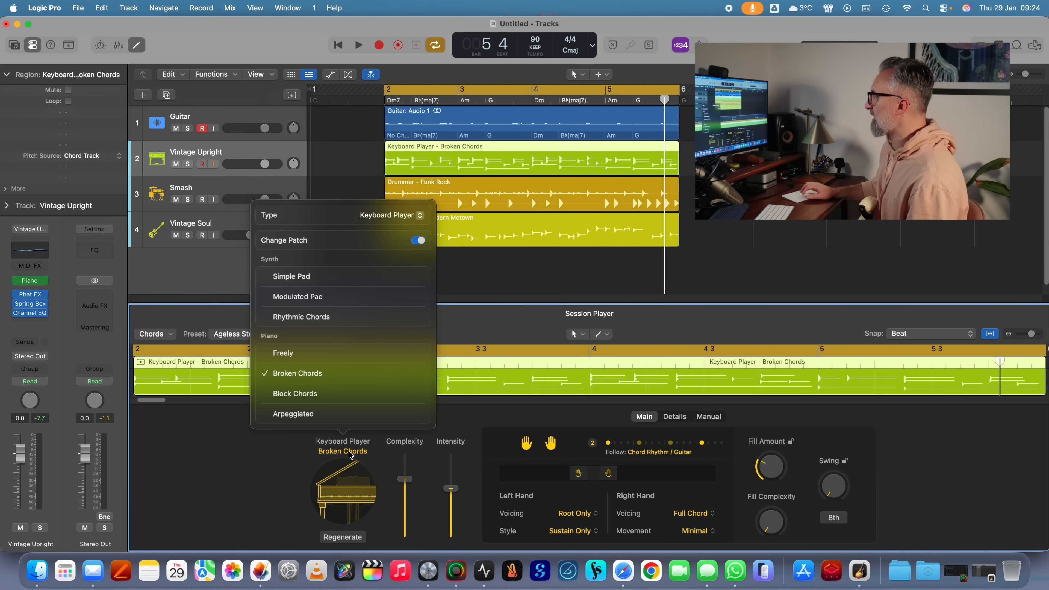
{"action": "left_click", "coordinate": [299, 277]}
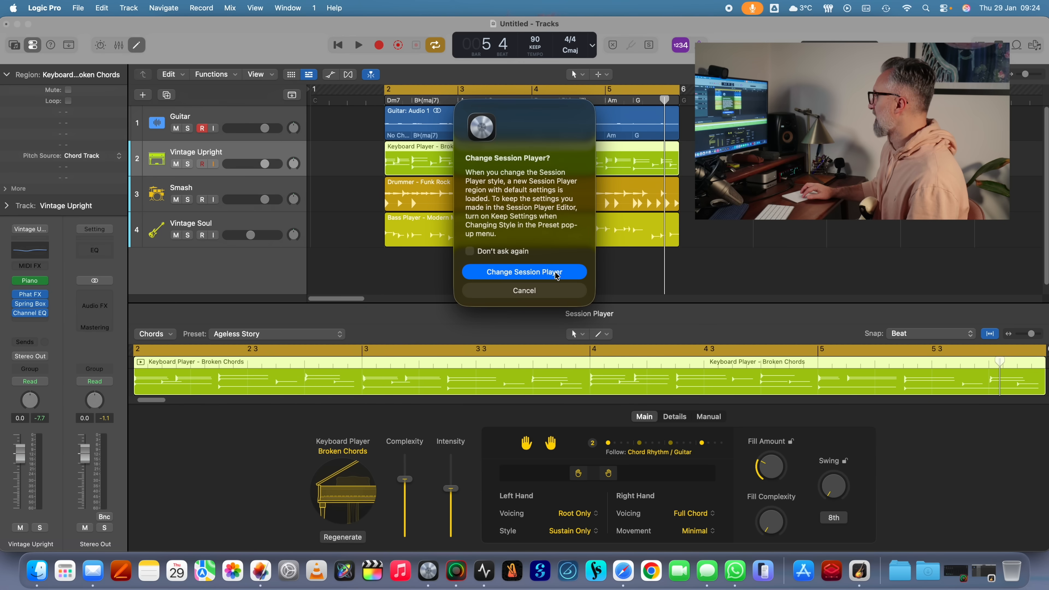
{"action": "left_click", "coordinate": [556, 274]}
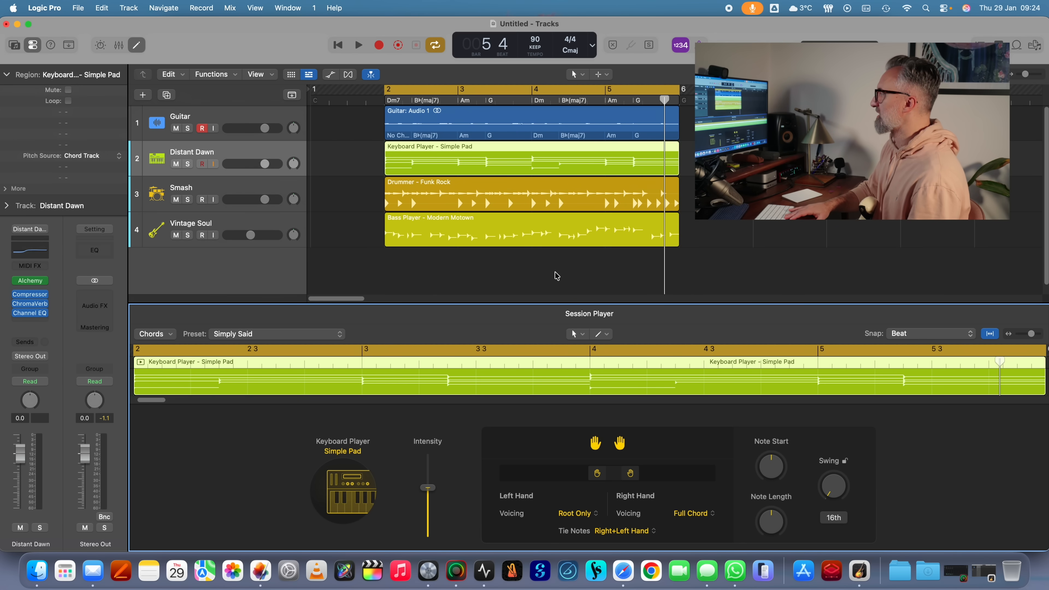
- Play the arrangement and raise the volume of the Vintage Soul bass track
{"action": "key", "text": "space"}
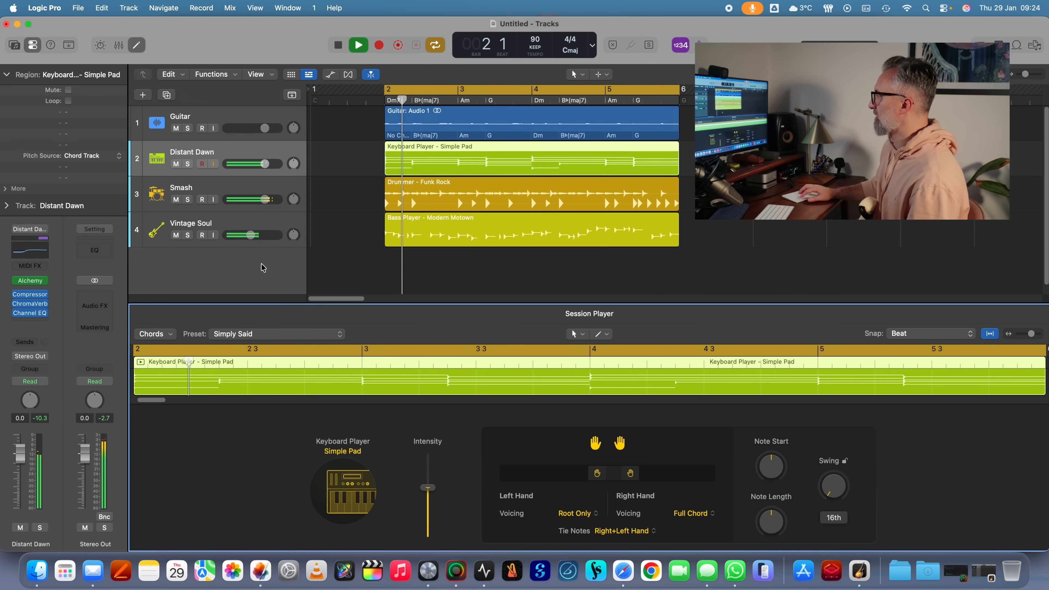
{"action": "left_click", "coordinate": [251, 234]}
{"action": "left_click_drag", "start_coordinate": [251, 235], "coordinate": [263, 235]}
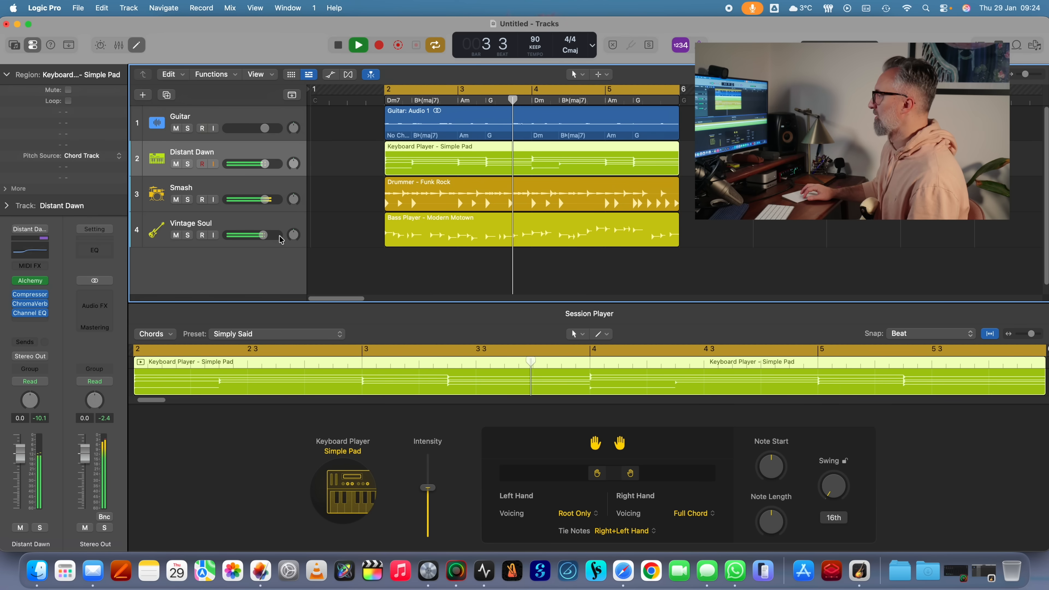
- Try the 1980 Sweet Pad and 70s Space Pad presets in the keyboard track's Alchemy synth
{"action": "left_click", "coordinate": [31, 281]}
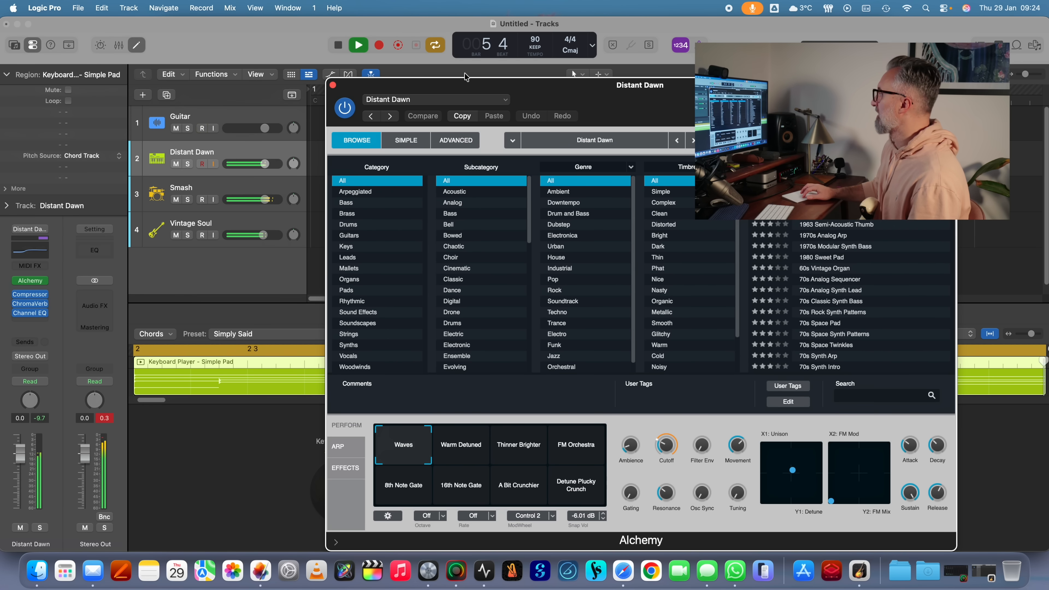
{"action": "left_click", "coordinate": [836, 259]}
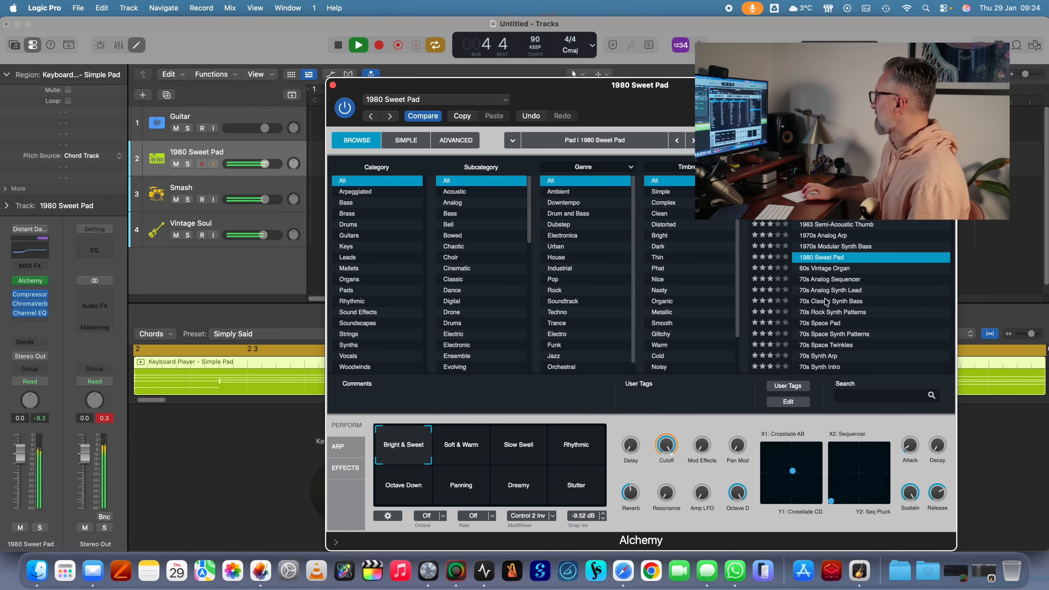
{"action": "left_click", "coordinate": [822, 324]}
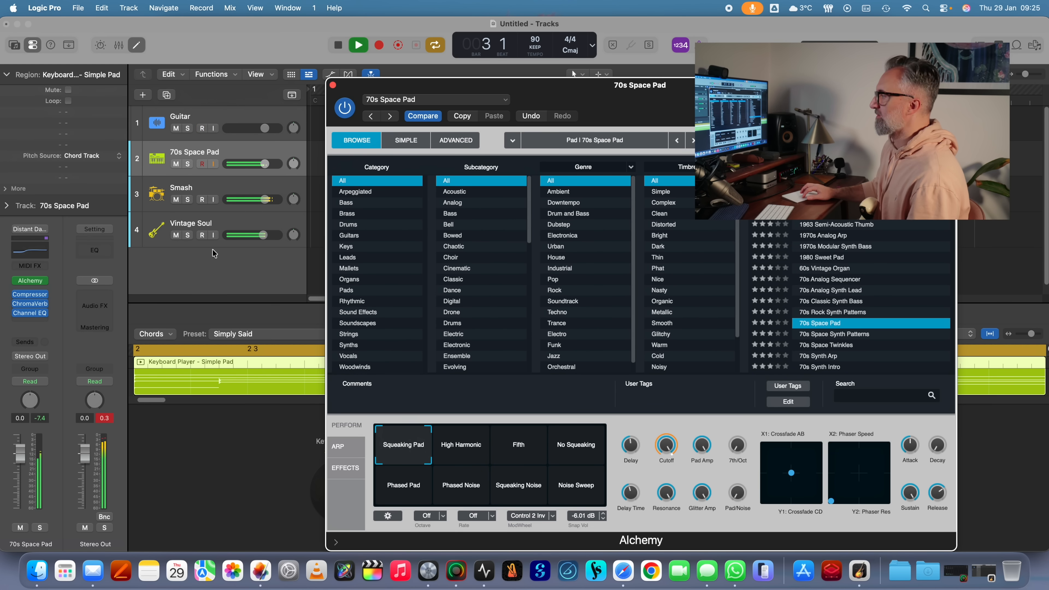
- Replace Alchemy on the keyboard track with the stereo Vintage Mellotron instrument
{"action": "left_click", "coordinate": [45, 281]}
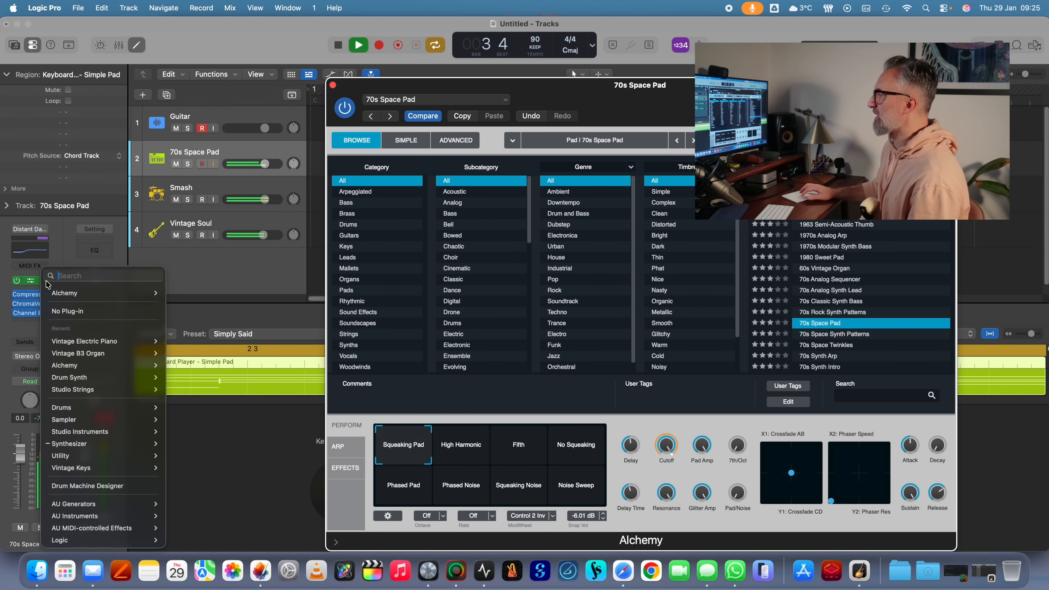
{"action": "mouse_move", "coordinate": [100, 420]}
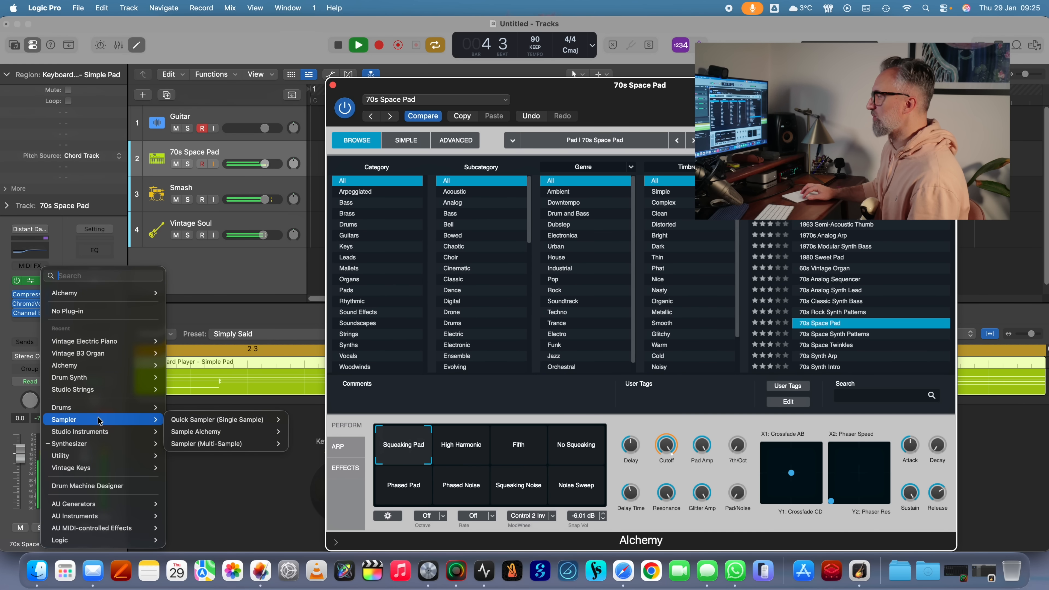
{"action": "mouse_move", "coordinate": [103, 467]}
{"action": "mouse_move", "coordinate": [217, 498]}
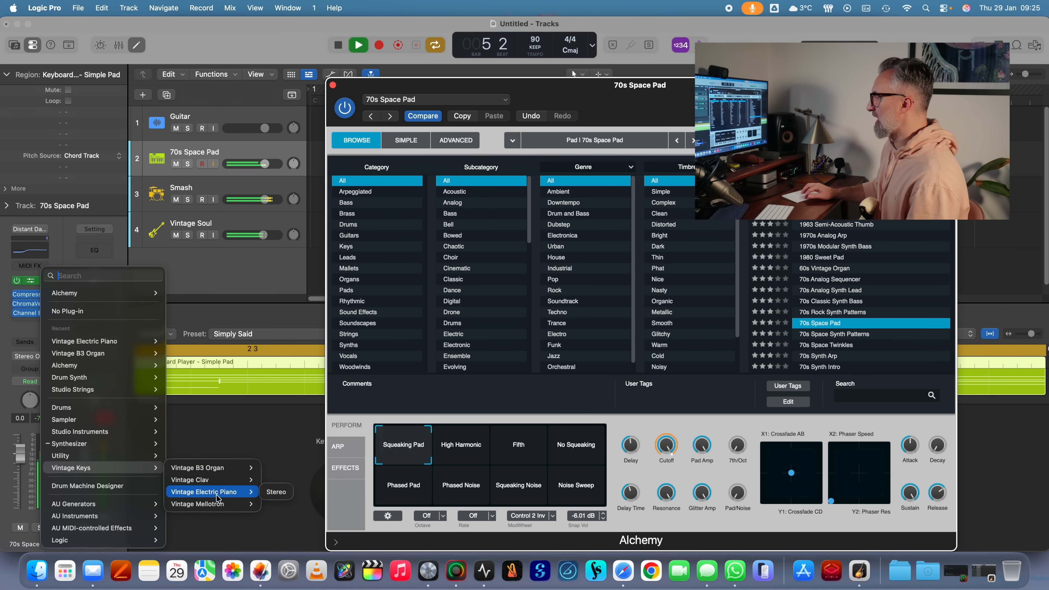
{"action": "left_click", "coordinate": [277, 504]}
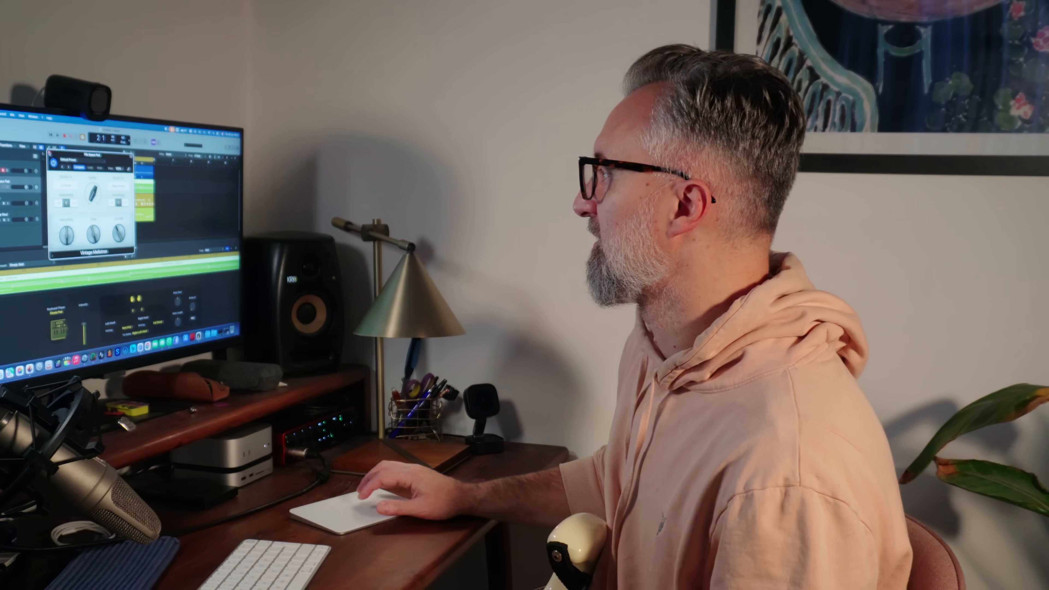
- Close the instrument window and the untitled project without saving it
{"action": "left_click", "coordinate": [50, 153]}
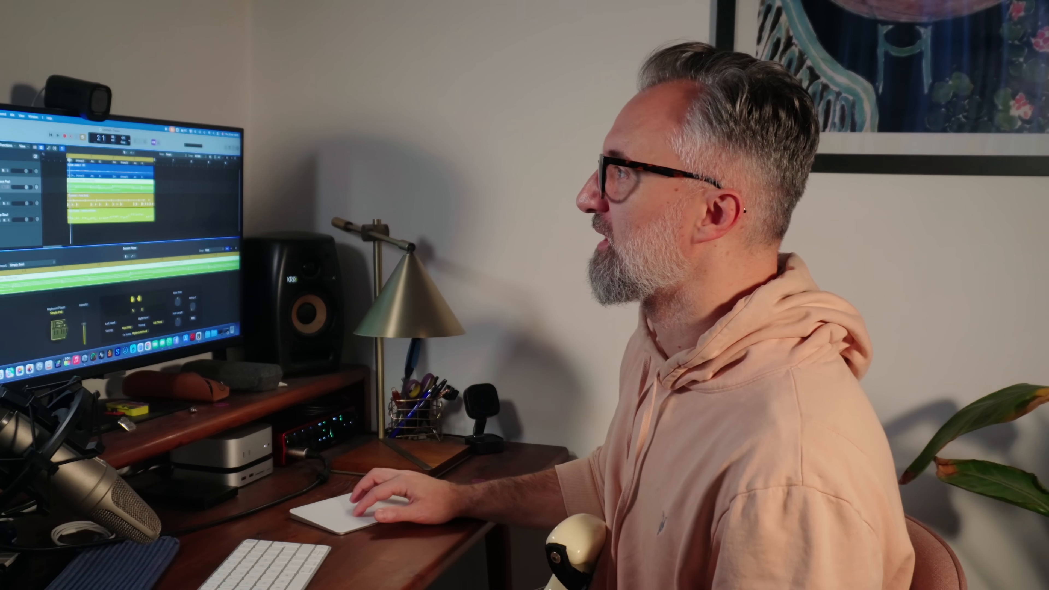
{"action": "key", "text": "super+w"}
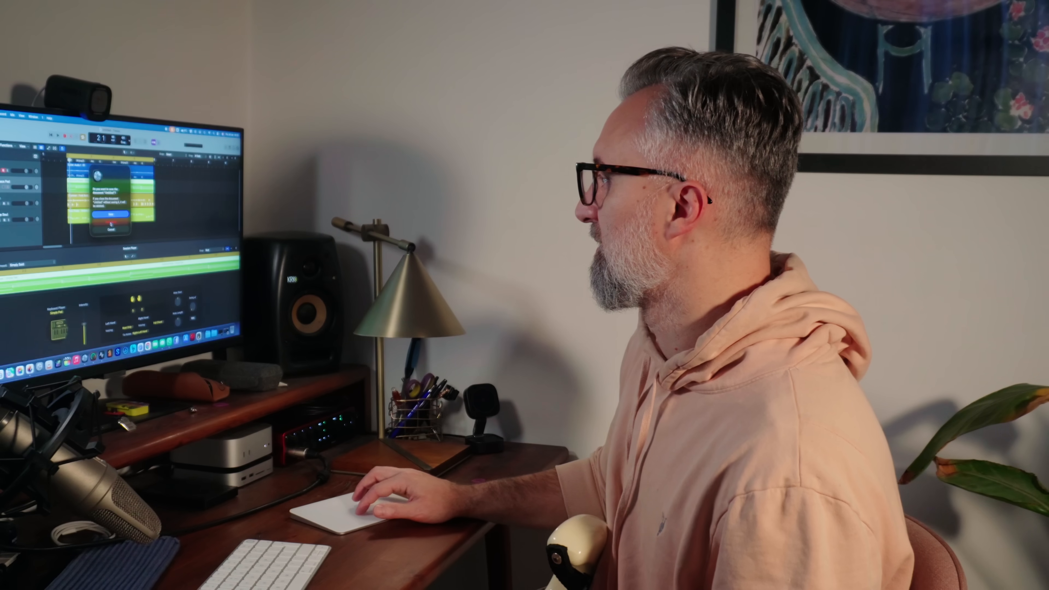
{"action": "left_click", "coordinate": [115, 222]}
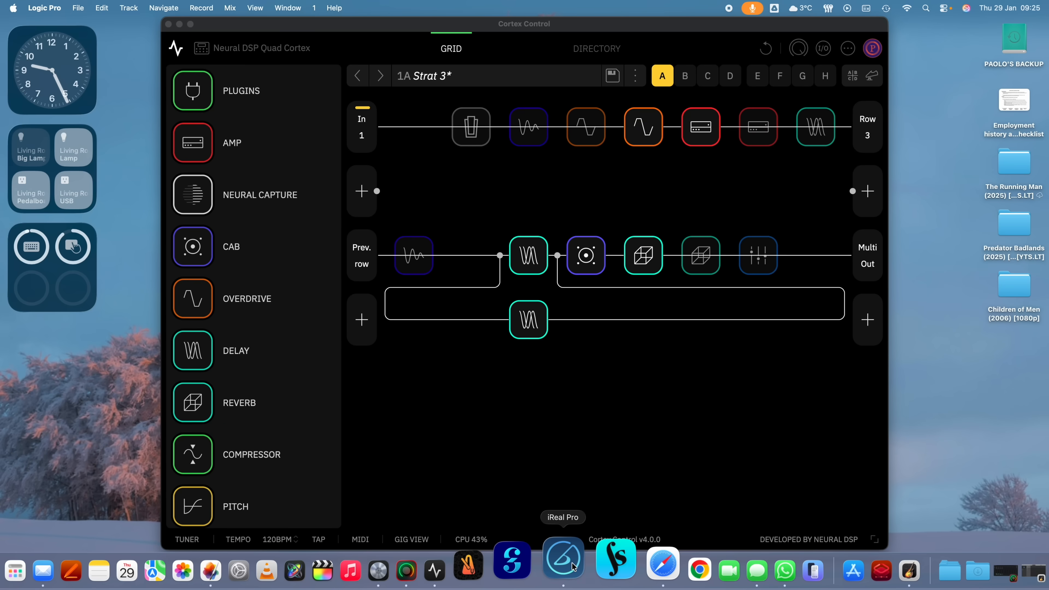
- Switch to iReal Pro and export the song American Boy as a WAV file to the Desktop
{"action": "left_click", "coordinate": [573, 566]}
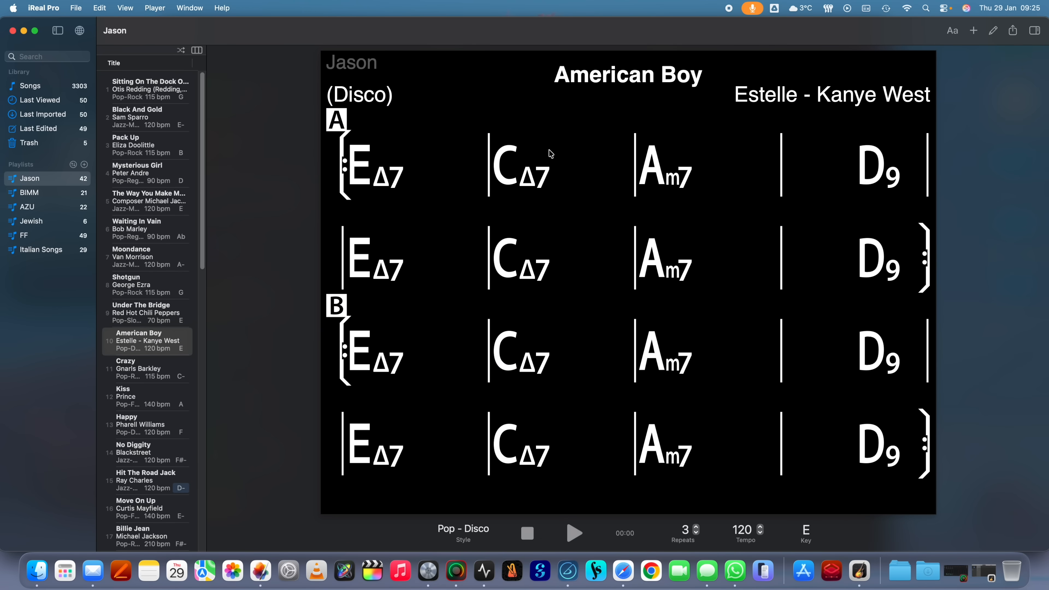
{"action": "left_click", "coordinate": [1012, 30]}
{"action": "mouse_move", "coordinate": [987, 64]}
{"action": "left_click", "coordinate": [923, 65]}
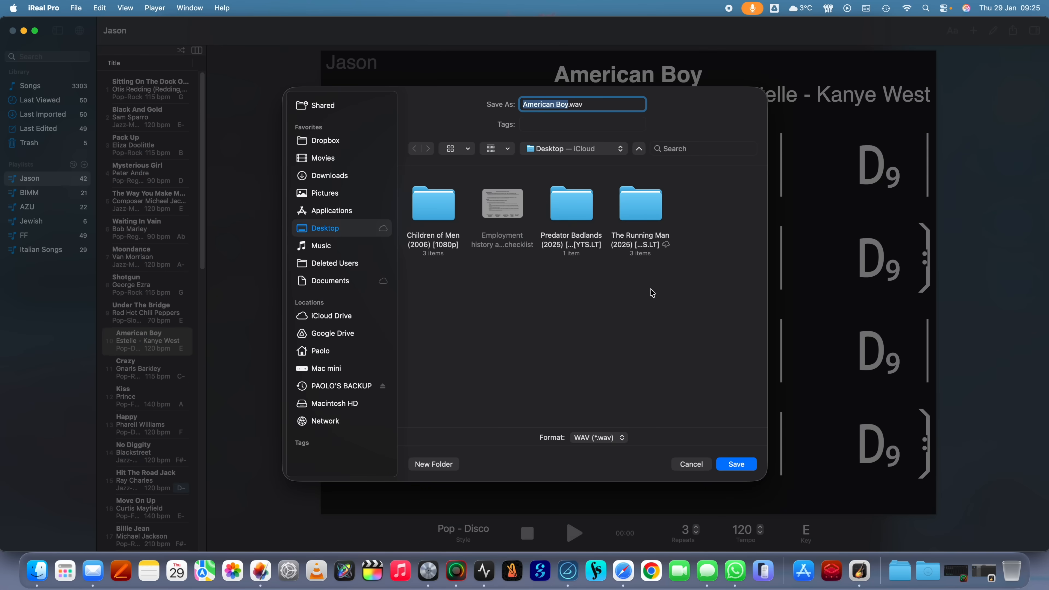
{"action": "left_click", "coordinate": [736, 464]}
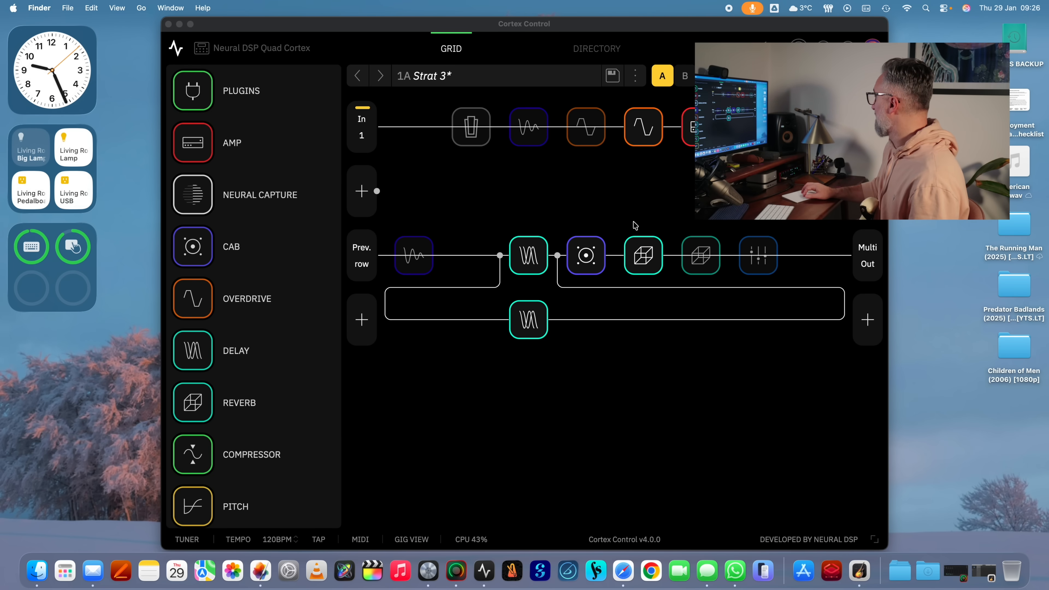
- Switch to Logic Pro, create a new project with a microphone or line audio track, and place the American Boy WAV file at bar 1
{"action": "left_click", "coordinate": [431, 570]}
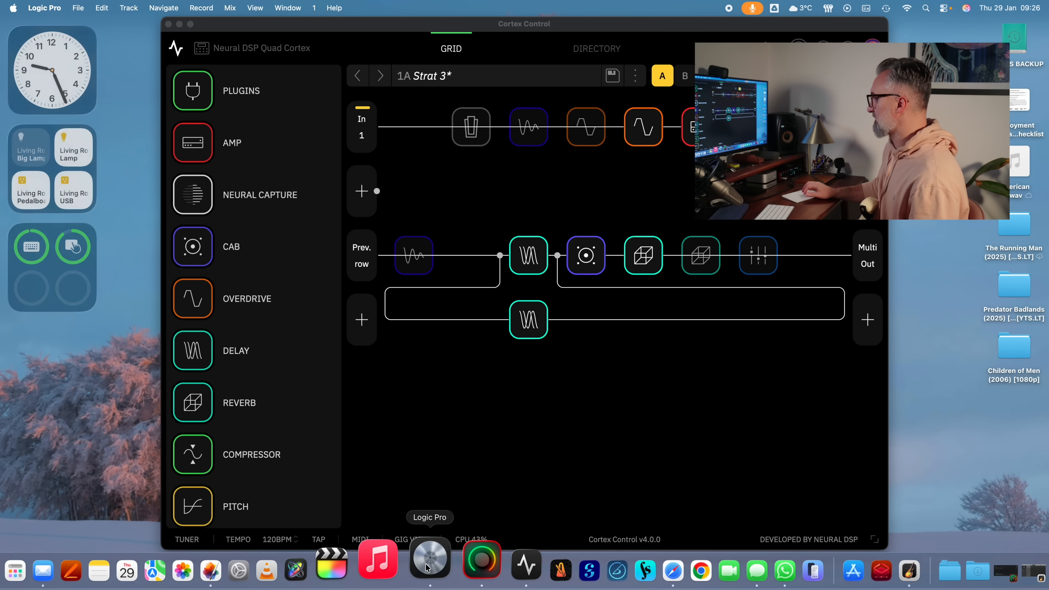
{"action": "left_click", "coordinate": [78, 8]}
{"action": "left_click", "coordinate": [85, 24]}
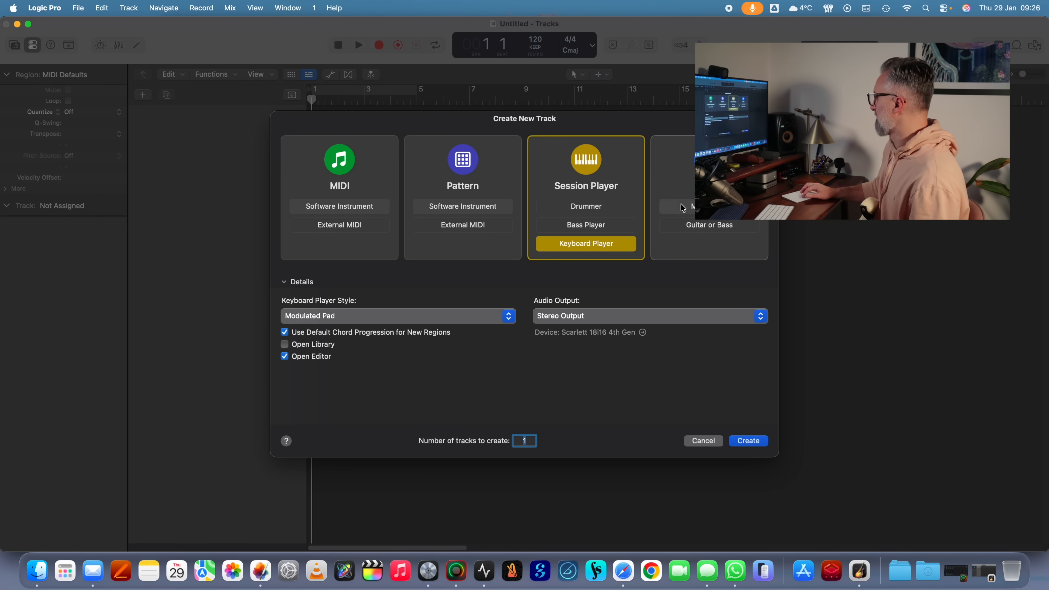
{"action": "left_click", "coordinate": [683, 208]}
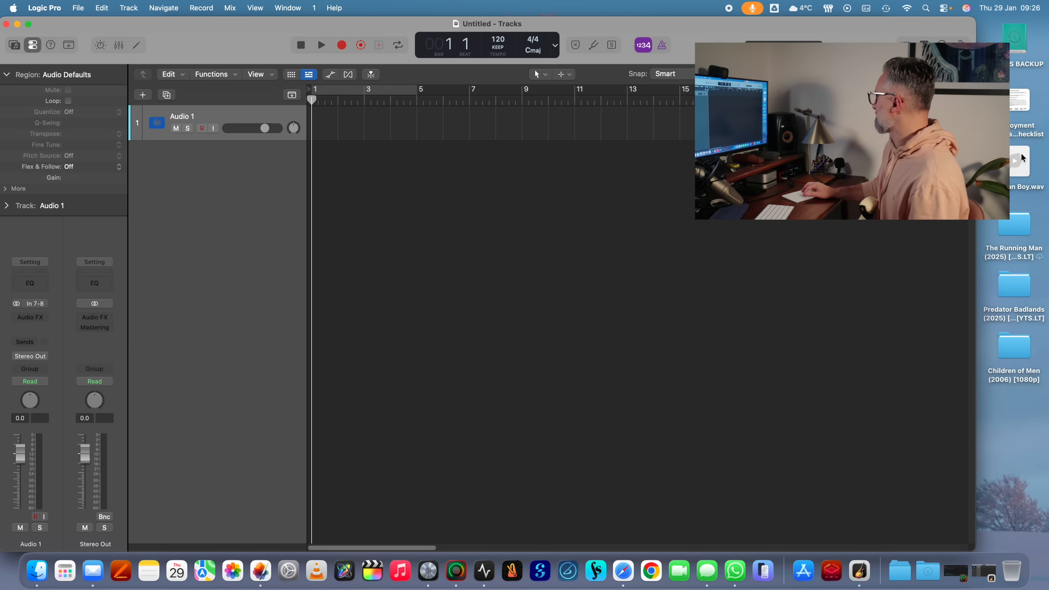
{"action": "left_click_drag", "start_coordinate": [1020, 161], "coordinate": [339, 123]}
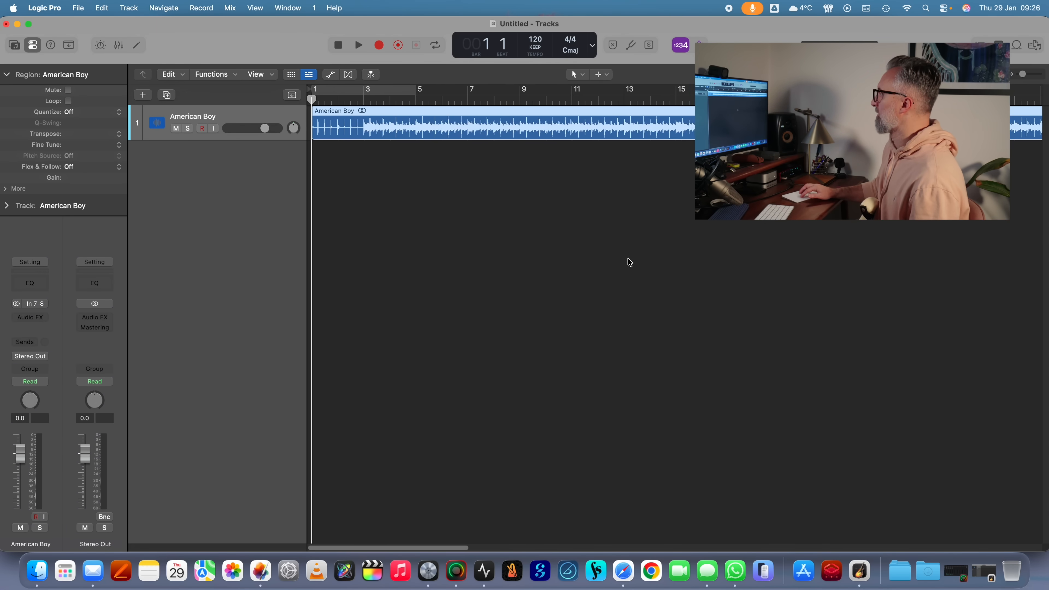
- Analyze the chords of the American Boy audio region and look through the chord symbols along it
{"action": "scroll", "coordinate": [627, 260], "scroll_direction": "down", "scroll_amount": 5}
{"action": "right_click", "coordinate": [466, 130]}
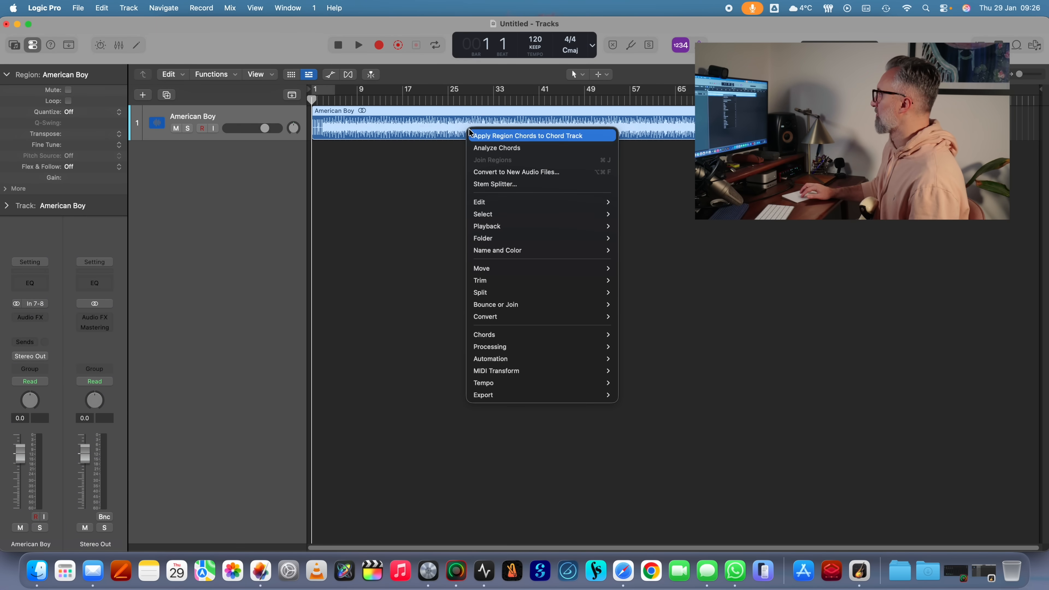
{"action": "left_click", "coordinate": [496, 148]}
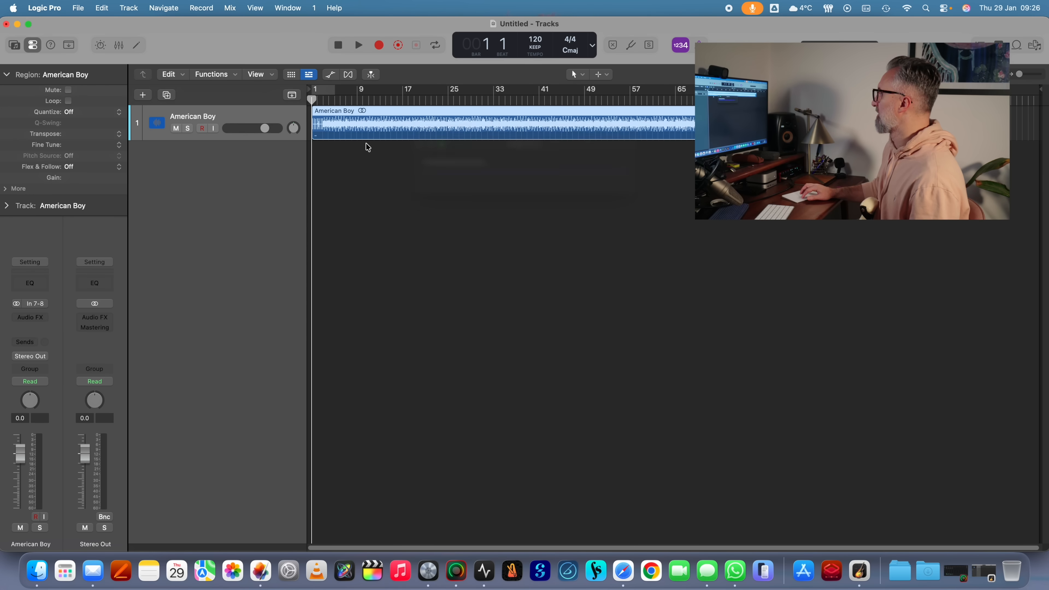
{"action": "scroll", "coordinate": [344, 147], "scroll_direction": "up", "scroll_amount": 8}
{"action": "scroll", "coordinate": [344, 147], "scroll_direction": "left", "scroll_amount": 5}
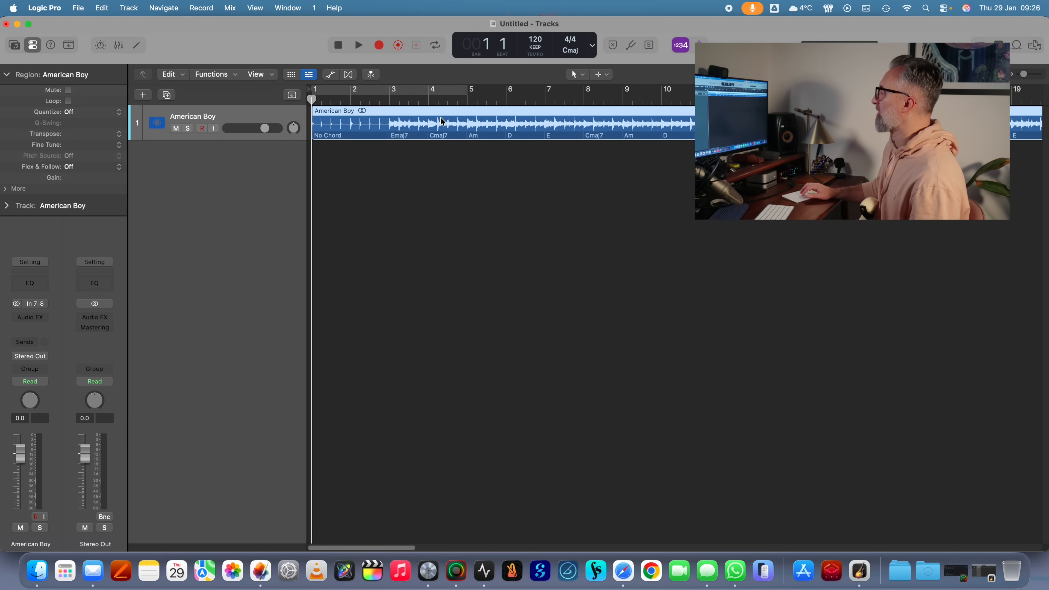
{"action": "scroll", "coordinate": [463, 123], "scroll_direction": "right", "scroll_amount": 3}
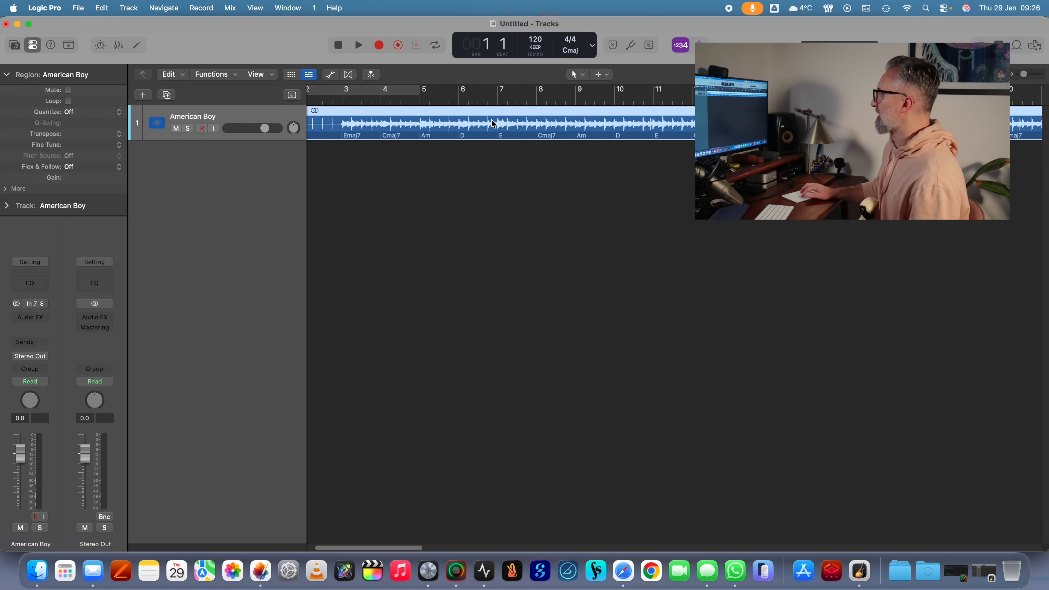
{"action": "scroll", "coordinate": [492, 120], "scroll_direction": "down", "scroll_amount": 5}
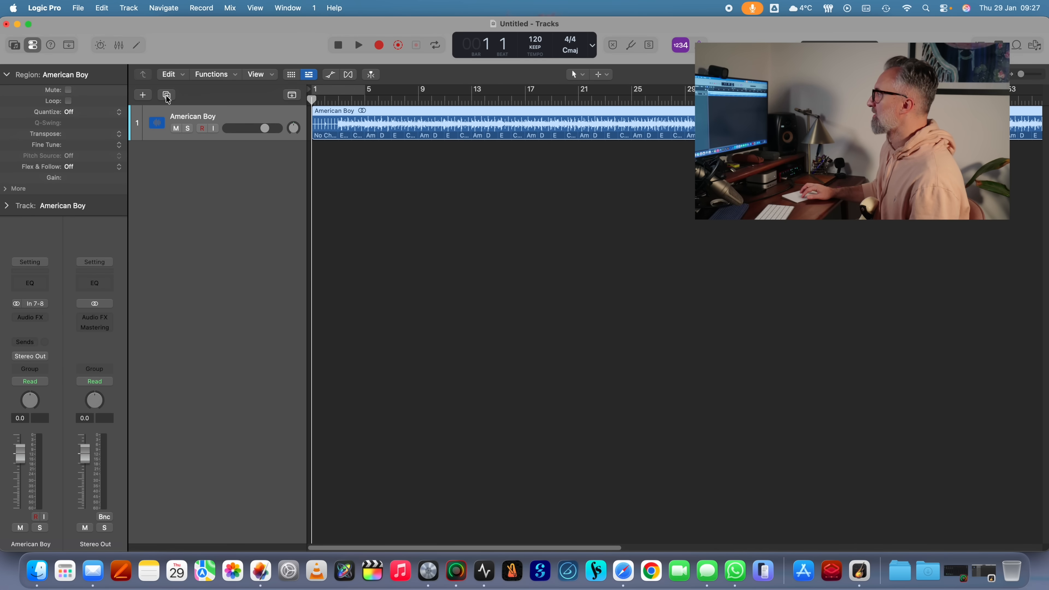
- Add a Session Player drummer track below the American Boy track
{"action": "left_click", "coordinate": [148, 97]}
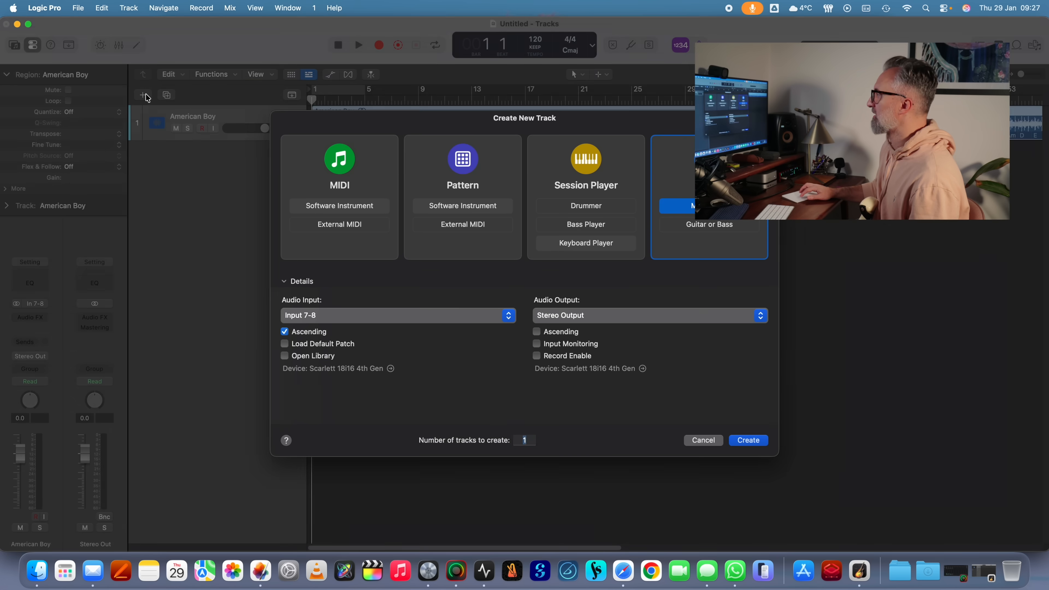
{"action": "left_click", "coordinate": [603, 206]}
{"action": "left_click", "coordinate": [748, 441]}
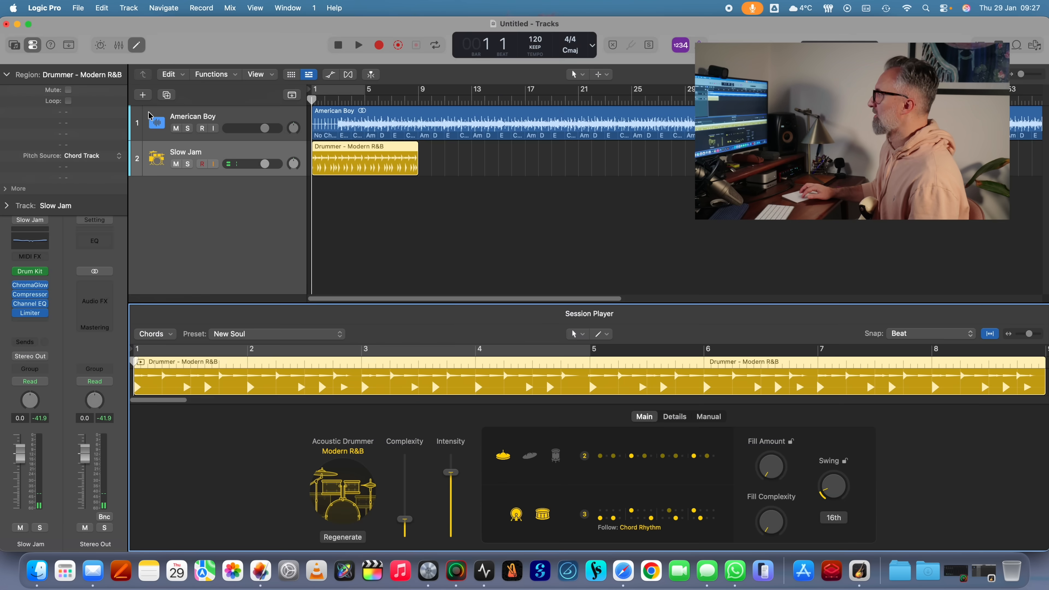
- Add a Session Player bass track below the Slow Jam drummer track
{"action": "key", "text": "alt+super+n"}
{"action": "left_click", "coordinate": [588, 232]}
{"action": "left_click", "coordinate": [753, 442]}
- Add a Session Player keyboard track with the Broken Chords style below the bass track
{"action": "key", "text": "alt+super+n"}
{"action": "left_click", "coordinate": [586, 244]}
{"action": "left_click", "coordinate": [352, 316]}
{"action": "left_click", "coordinate": [350, 376]}
{"action": "left_click", "coordinate": [747, 441]}
- Move the drummer, bass and keyboard regions together so that they start at bar 3
{"action": "left_click_drag", "start_coordinate": [473, 156], "coordinate": [396, 230]}
{"action": "left_click_drag", "start_coordinate": [333, 155], "coordinate": [358, 155]}
{"action": "scroll", "coordinate": [369, 156], "scroll_direction": "up", "scroll_amount": 3}
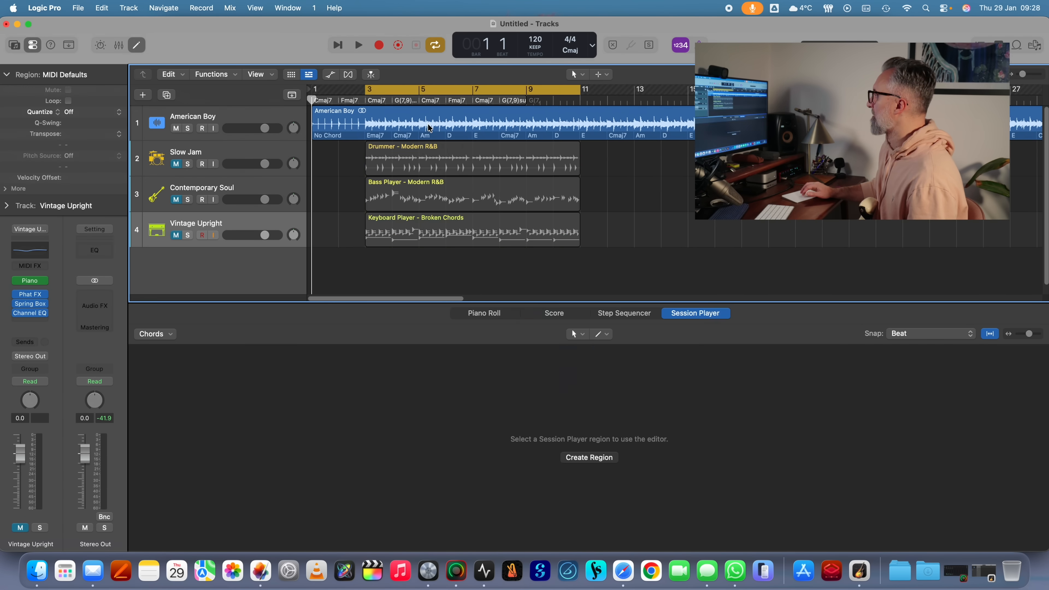
- Apply the American Boy region's chords to the chord track and play back the original audio
{"action": "right_click", "coordinate": [430, 125]}
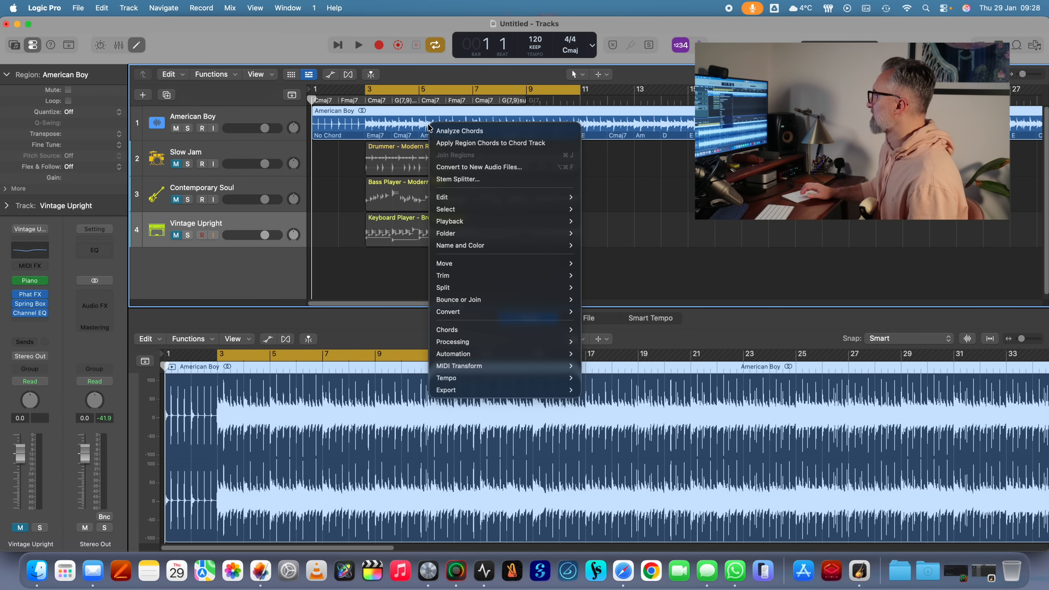
{"action": "left_click", "coordinate": [475, 143]}
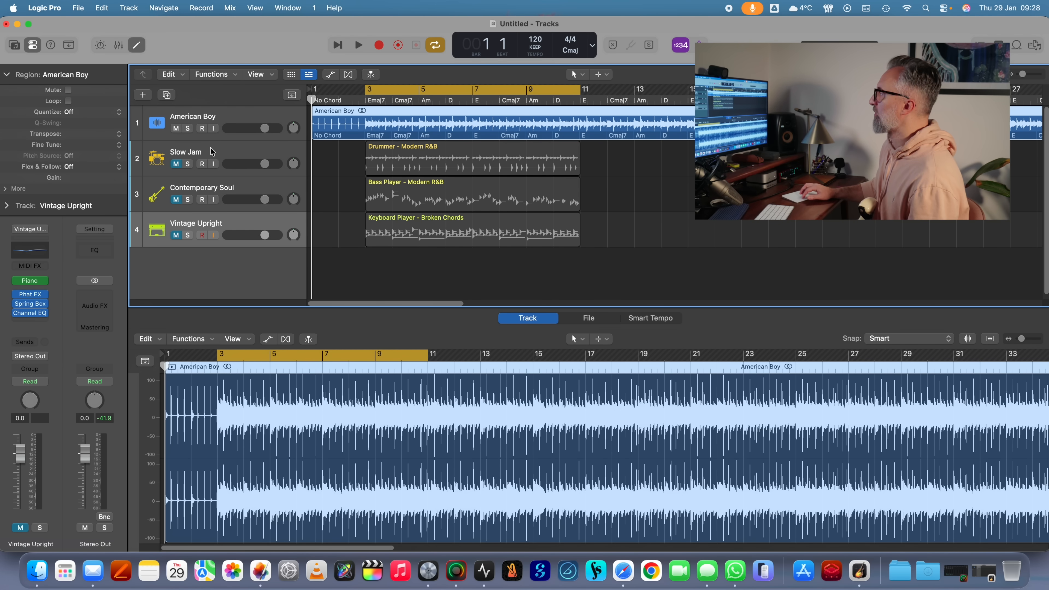
{"action": "key", "text": "space"}
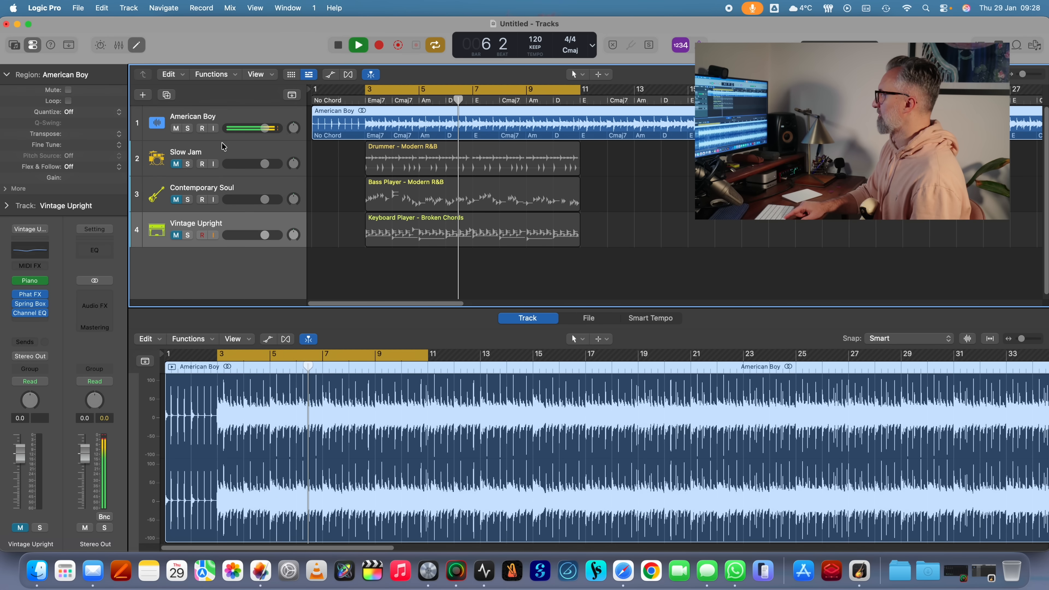
{"action": "key", "text": "space"}
- Mute the American Boy track, unmute the drummer, bass and keyboard tracks, and start playback
{"action": "left_click", "coordinate": [176, 129]}
{"action": "left_click_drag", "start_coordinate": [176, 164], "coordinate": [175, 236]}
{"action": "key", "text": "space"}
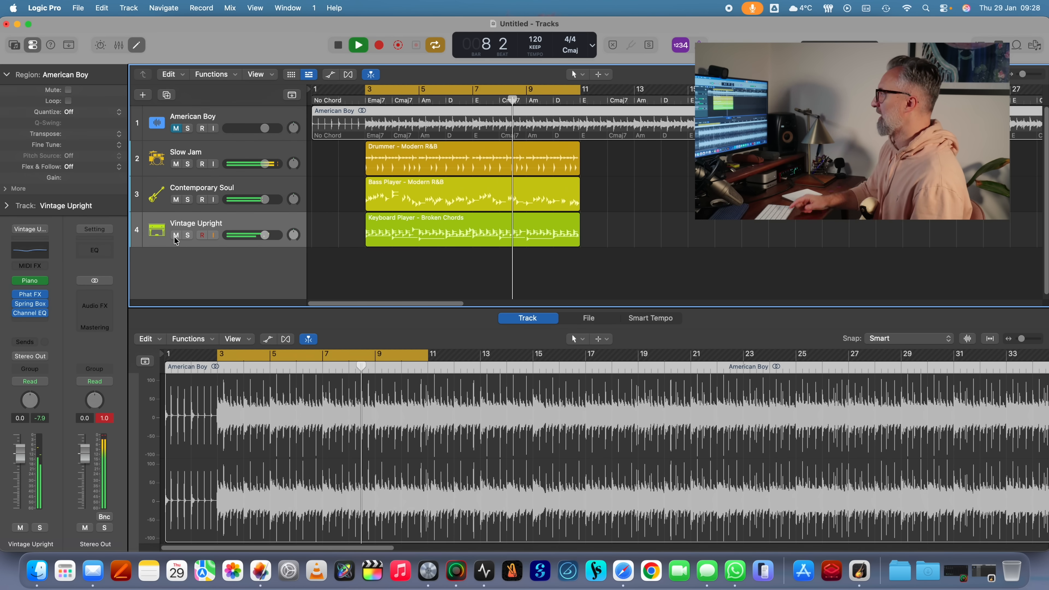
- Open the bass region in the Session Player editor and set its complexity to 51% and intensity to 65%
{"action": "key", "text": "e"}
{"action": "left_click", "coordinate": [438, 199]}
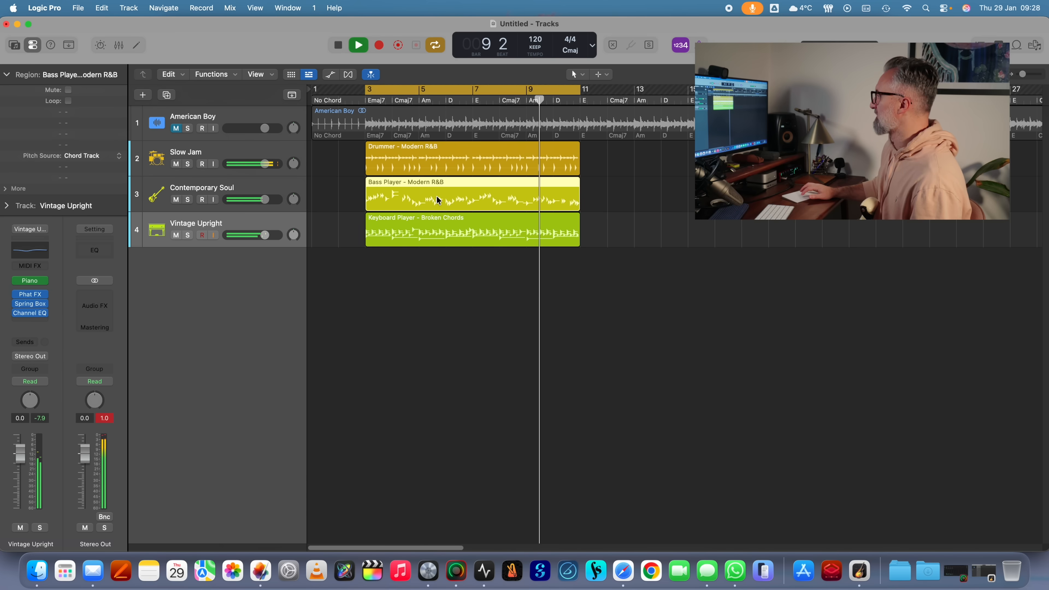
{"action": "key", "text": "e"}
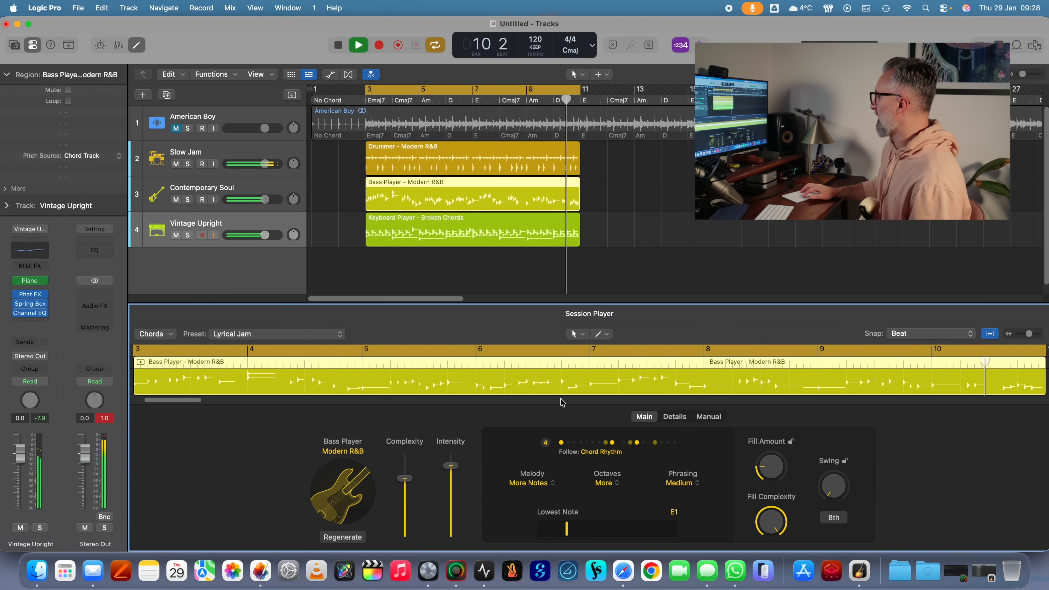
{"action": "left_click_drag", "start_coordinate": [405, 481], "coordinate": [405, 503]}
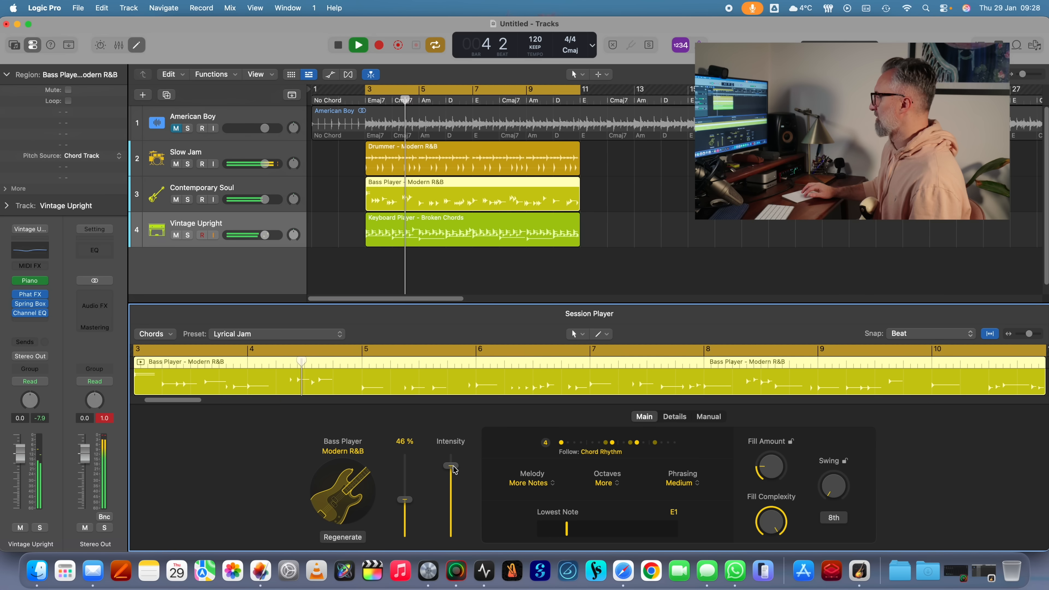
{"action": "left_click_drag", "start_coordinate": [452, 466], "coordinate": [405, 495]}
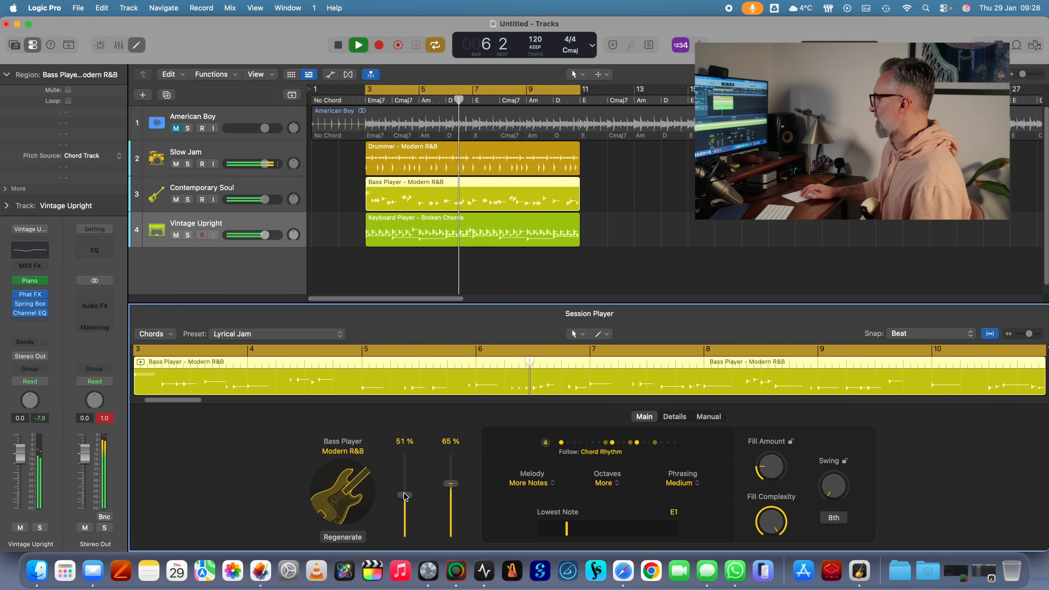
- Make the bass player follow the rhythm of the Slow Jam track as well as the chord rhythm
{"action": "left_click", "coordinate": [612, 454]}
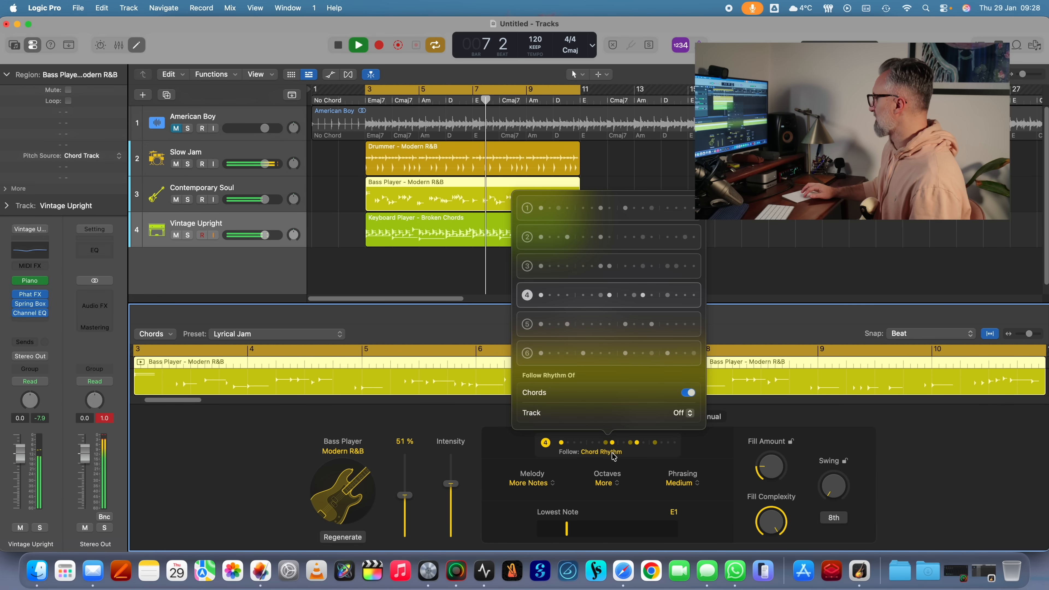
{"action": "left_click", "coordinate": [679, 416]}
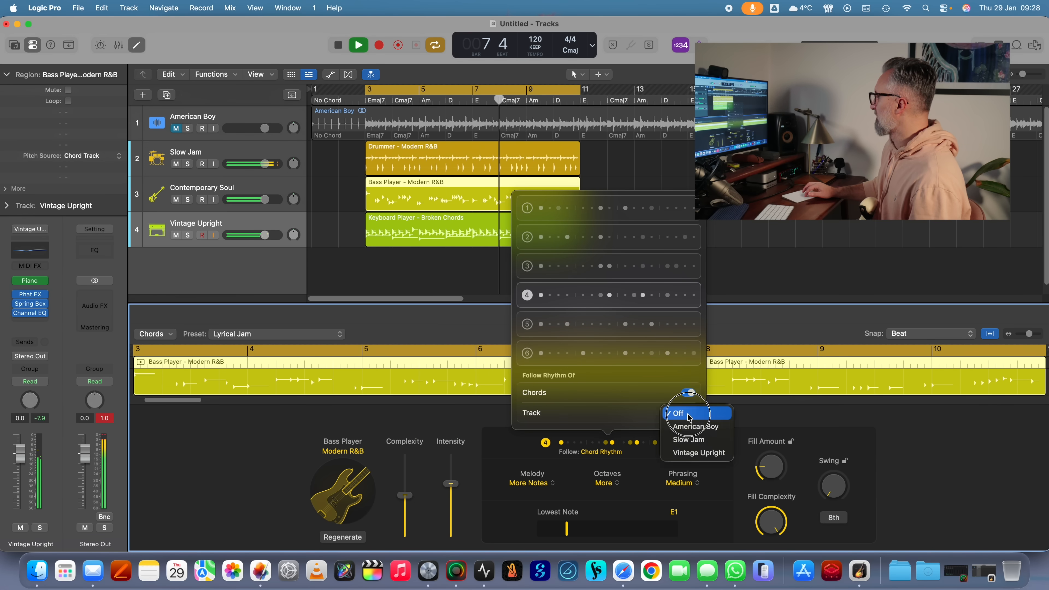
{"action": "left_click", "coordinate": [696, 440]}
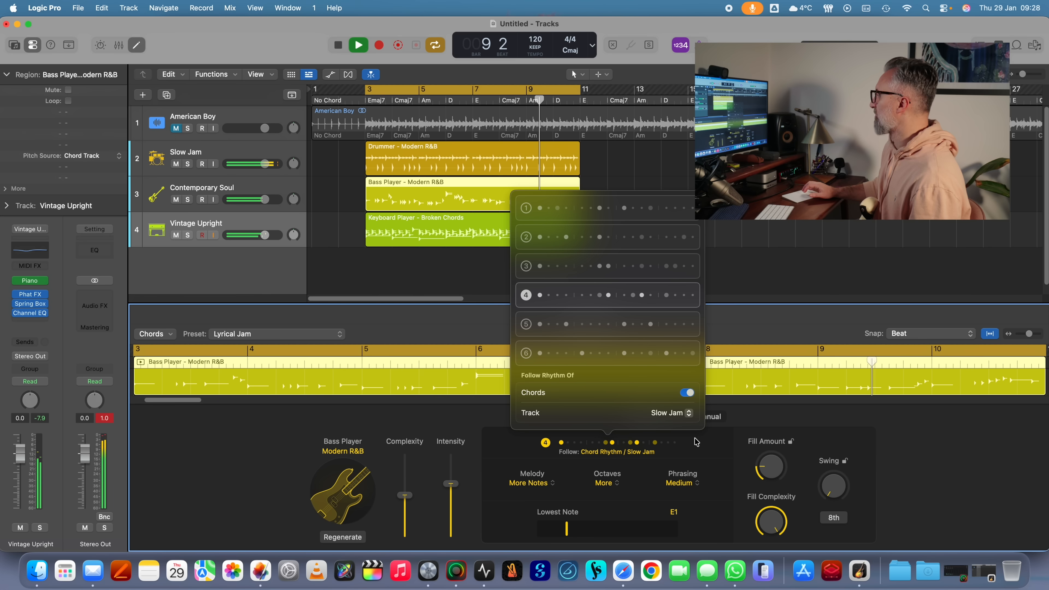
{"action": "left_click", "coordinate": [426, 276]}
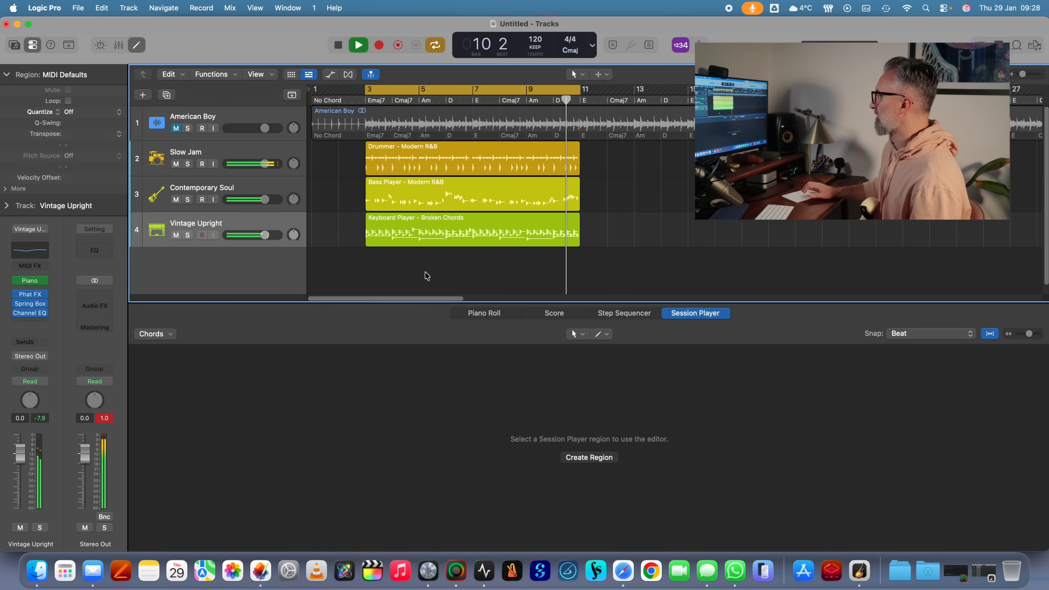
- Lower the keyboard player's complexity to below 50% and switch its left hand off and on again during playback
{"action": "left_click", "coordinate": [409, 222]}
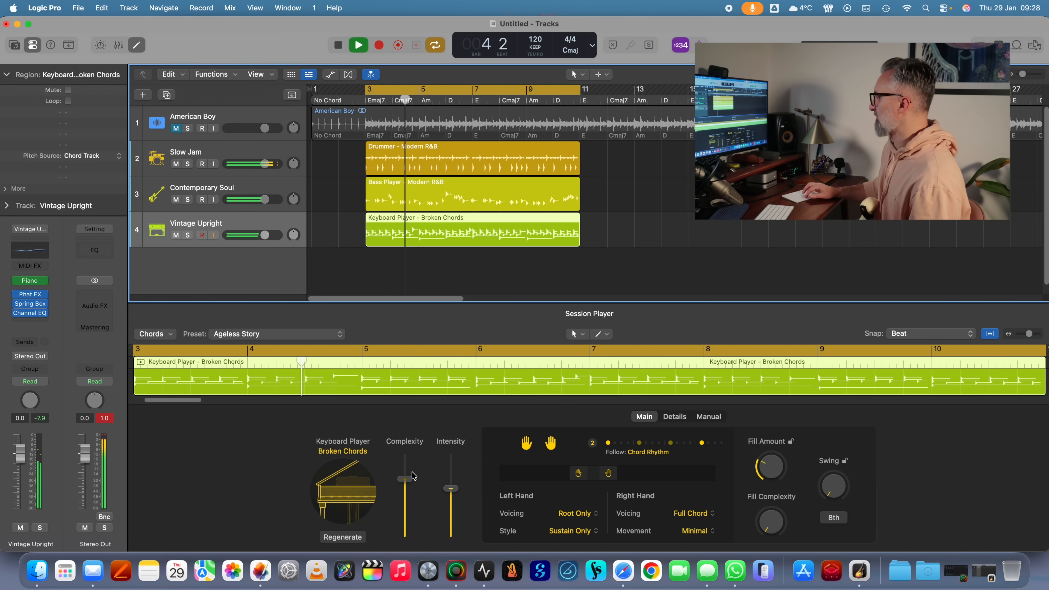
{"action": "left_click_drag", "start_coordinate": [410, 482], "coordinate": [410, 499]}
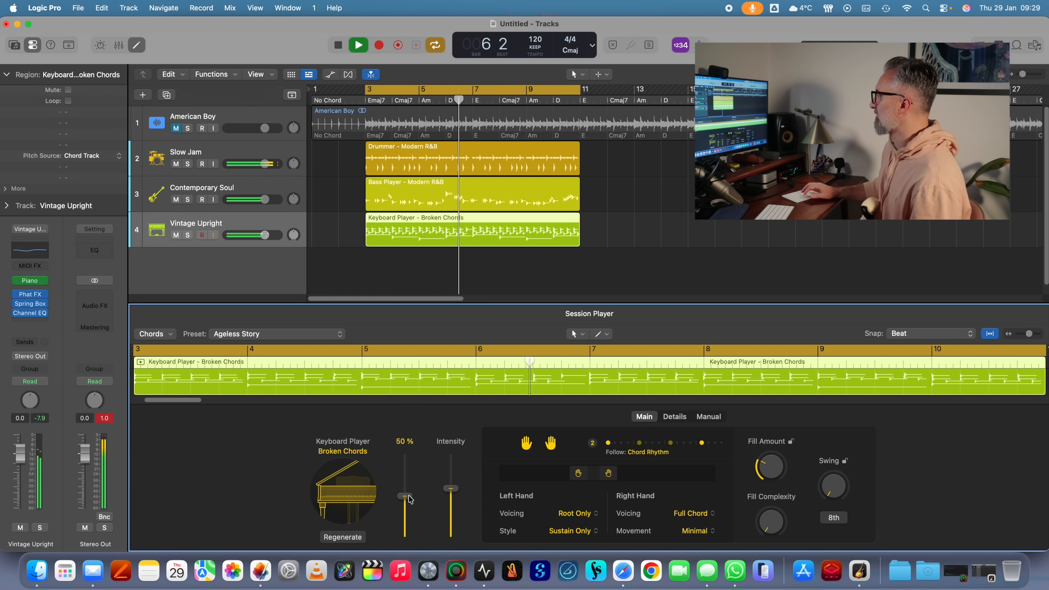
{"action": "left_click", "coordinate": [410, 499]}
{"action": "left_click_drag", "start_coordinate": [410, 498], "coordinate": [410, 509]}
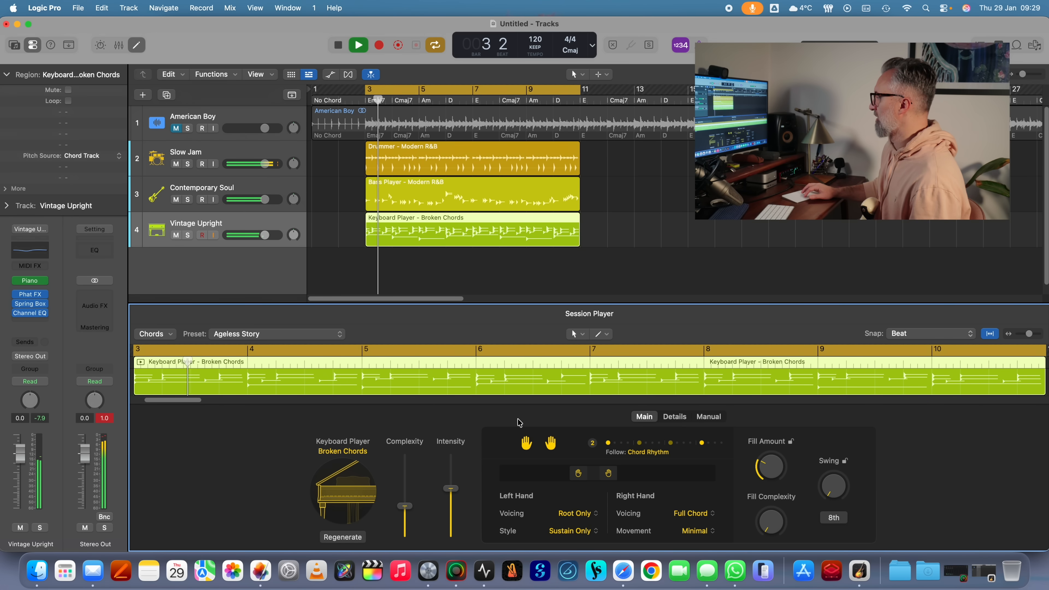
{"action": "left_click", "coordinate": [526, 445]}
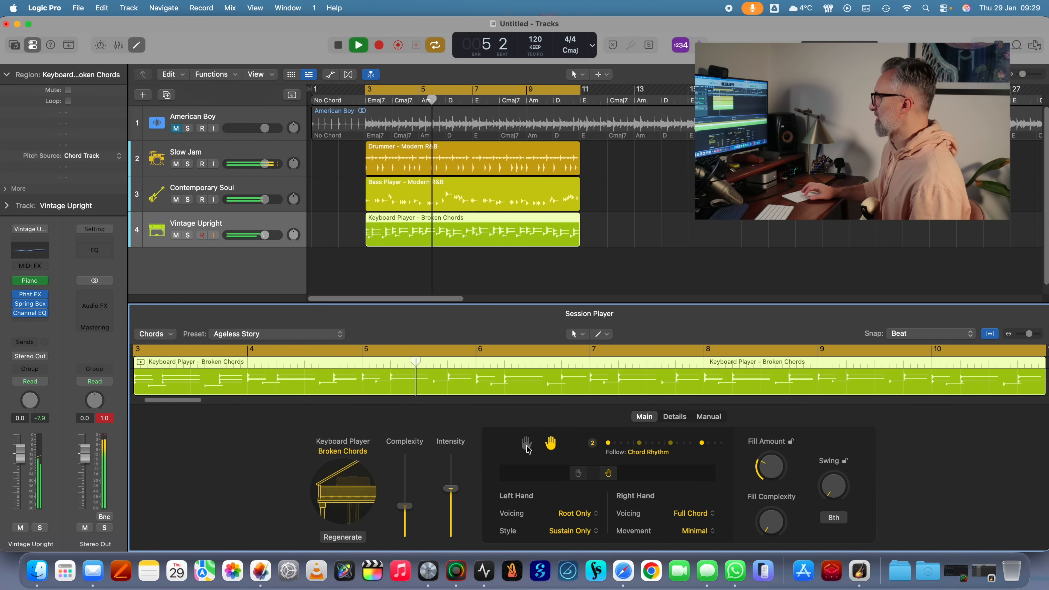
{"action": "left_click", "coordinate": [526, 445]}
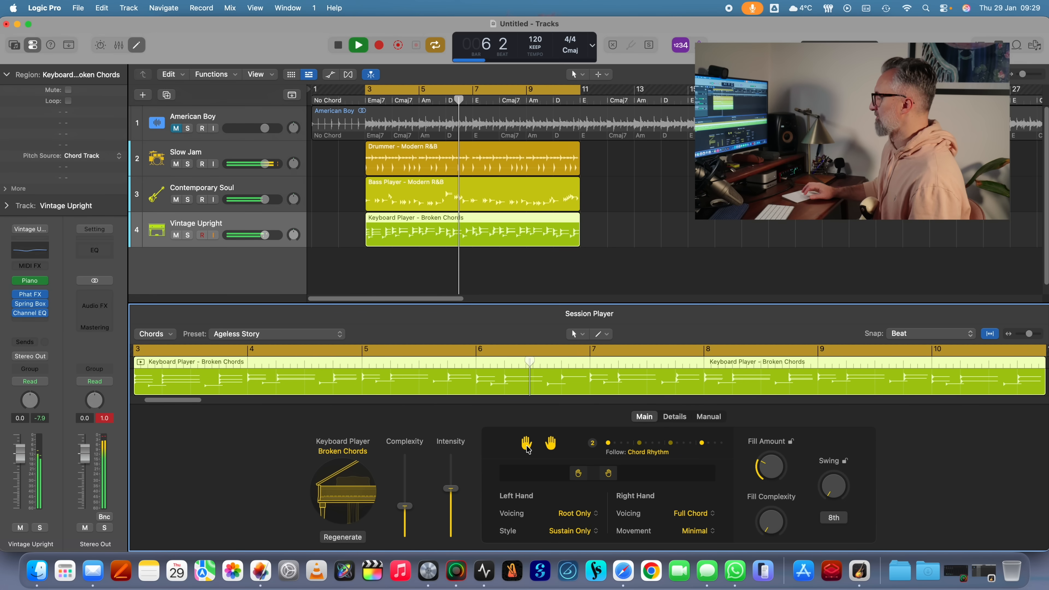